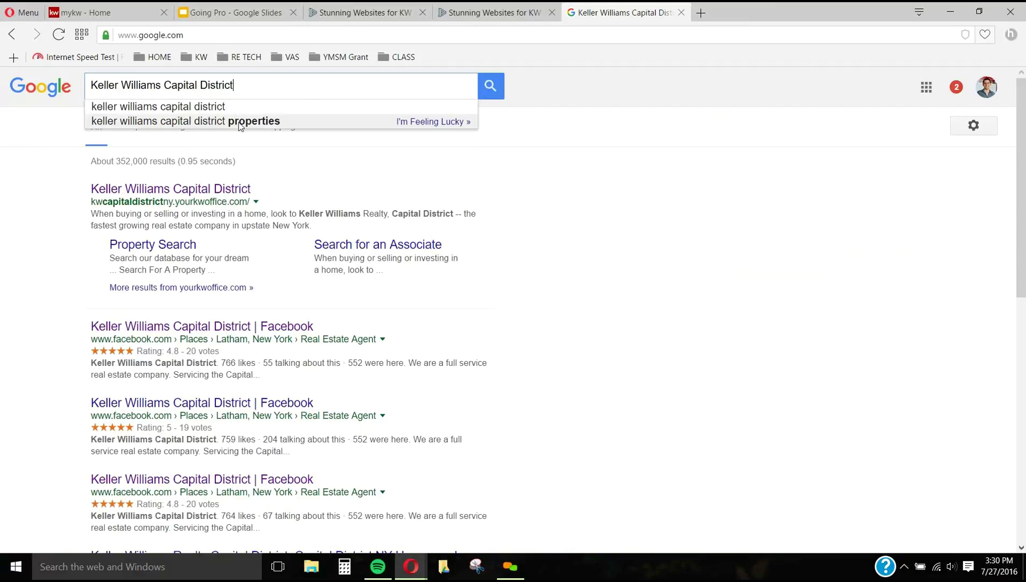
# Step: Search Google for "keller williams capital district" and look through the results
pyautogui.click(257, 113)
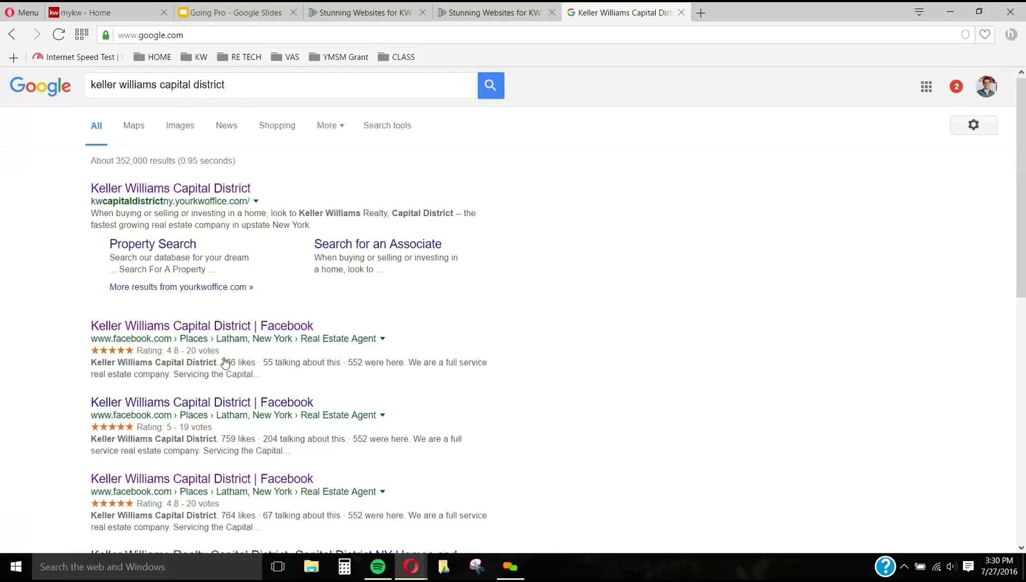
pyautogui.scroll(-3, 218, 323)
pyautogui.scroll(-1, 237, 348)
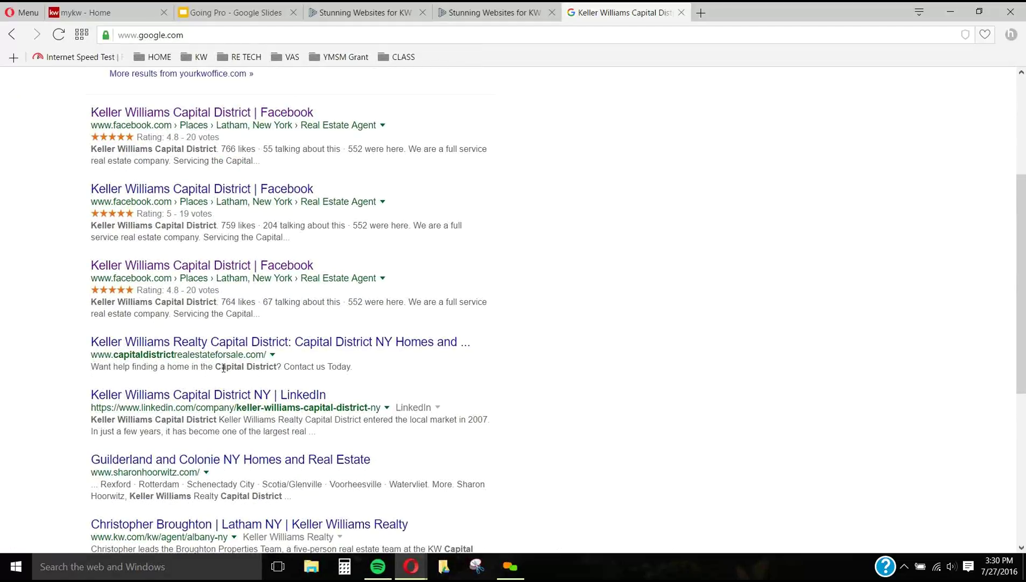
pyautogui.scroll(3, 226, 379)
pyautogui.scroll(1, 233, 361)
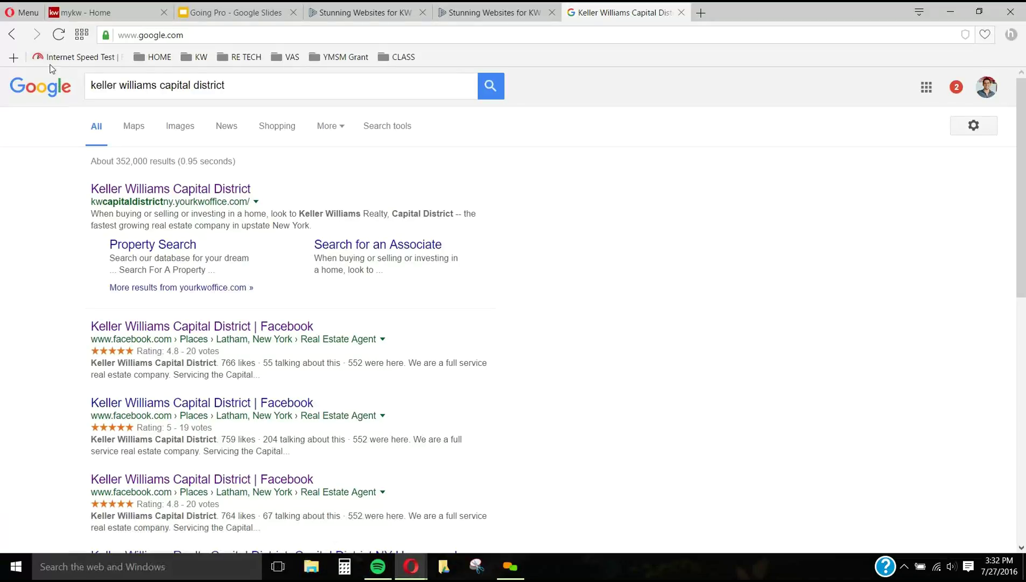
# Step: Switch to the mykw site and go from its KW Websites page to the agent's own website admin
pyautogui.click(91, 12)
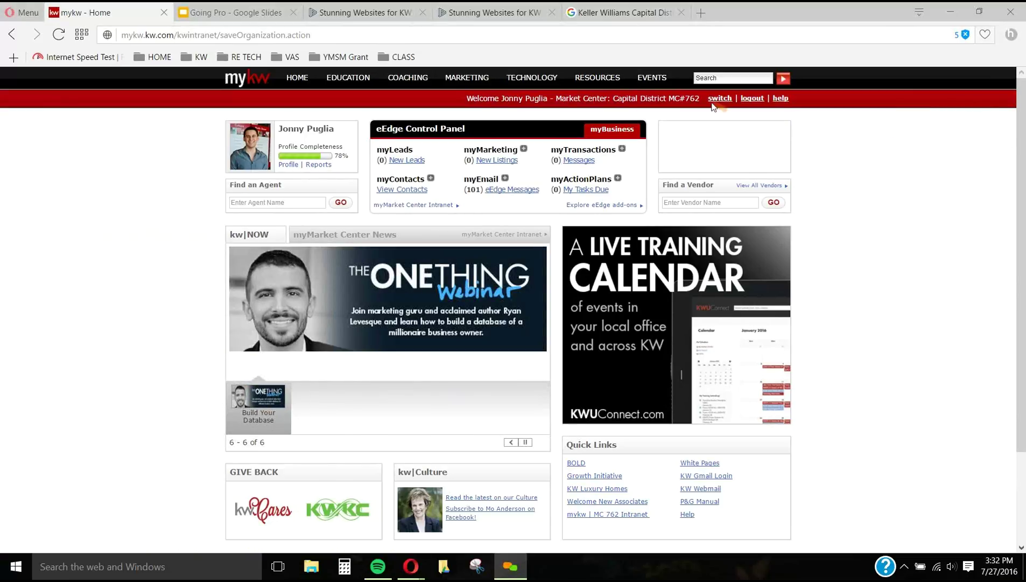
pyautogui.moveTo(549, 75)
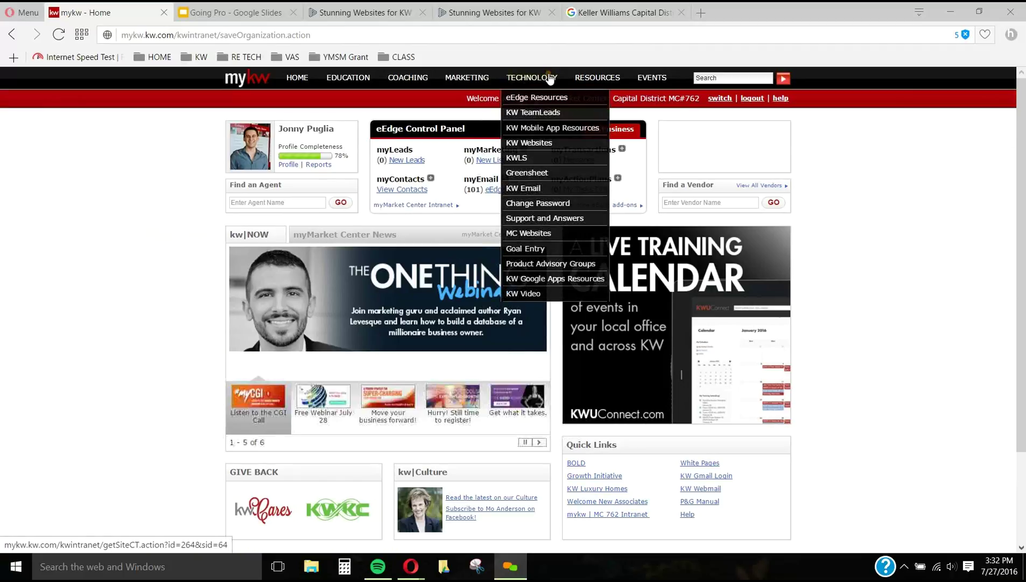
pyautogui.click(551, 146)
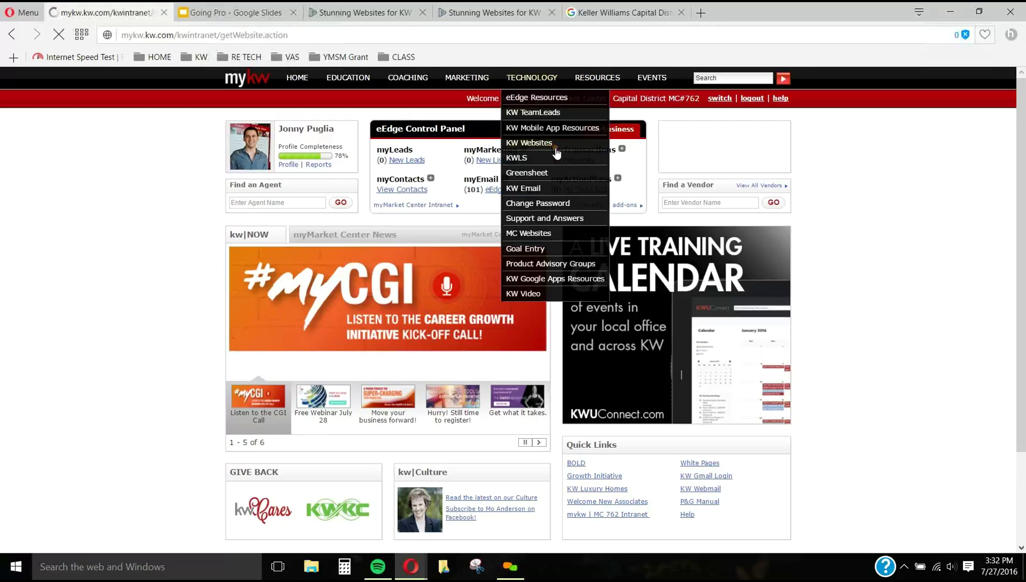
pyautogui.scroll(-3, 580, 223)
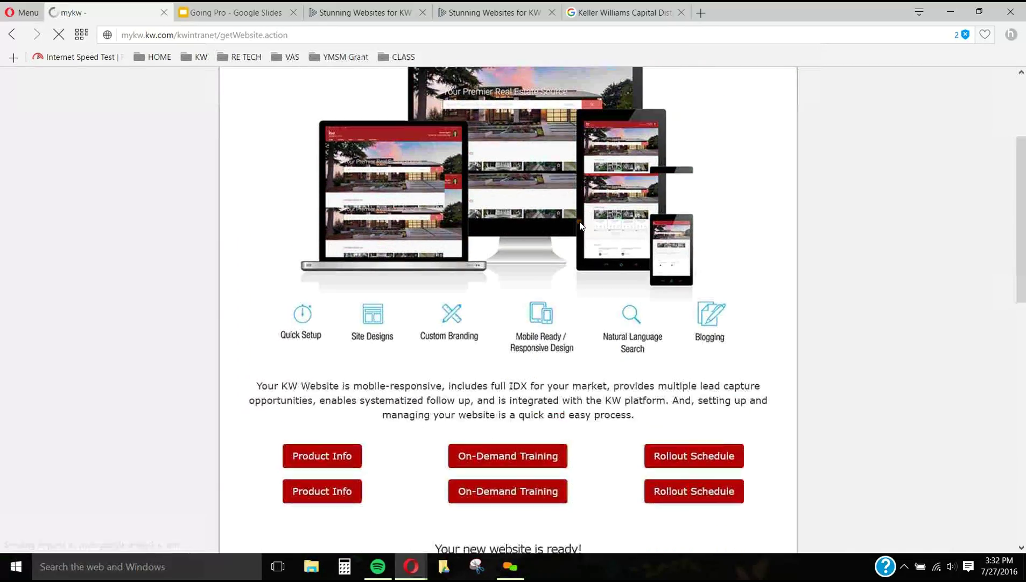
pyautogui.scroll(-4, 580, 225)
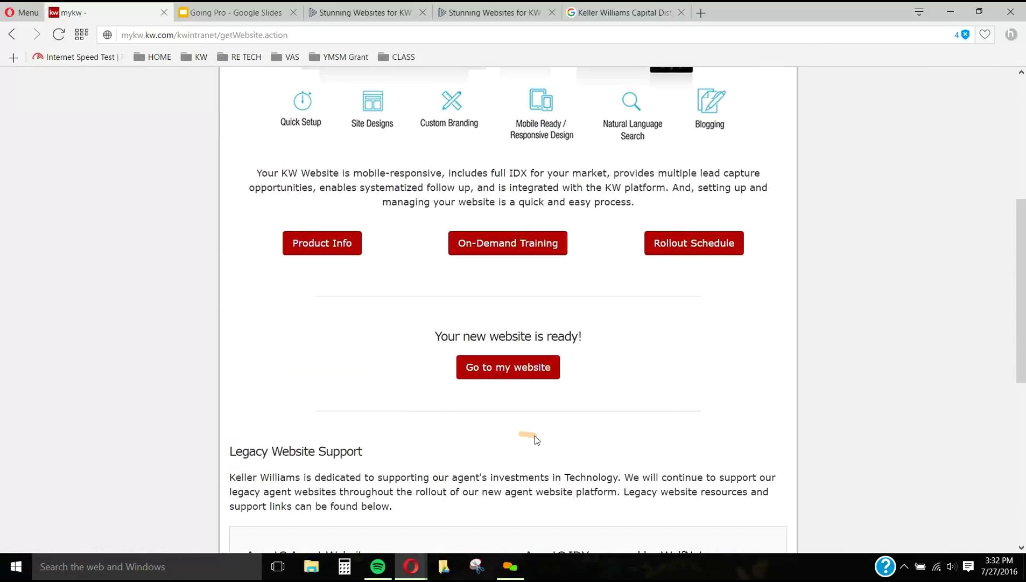
pyautogui.click(493, 367)
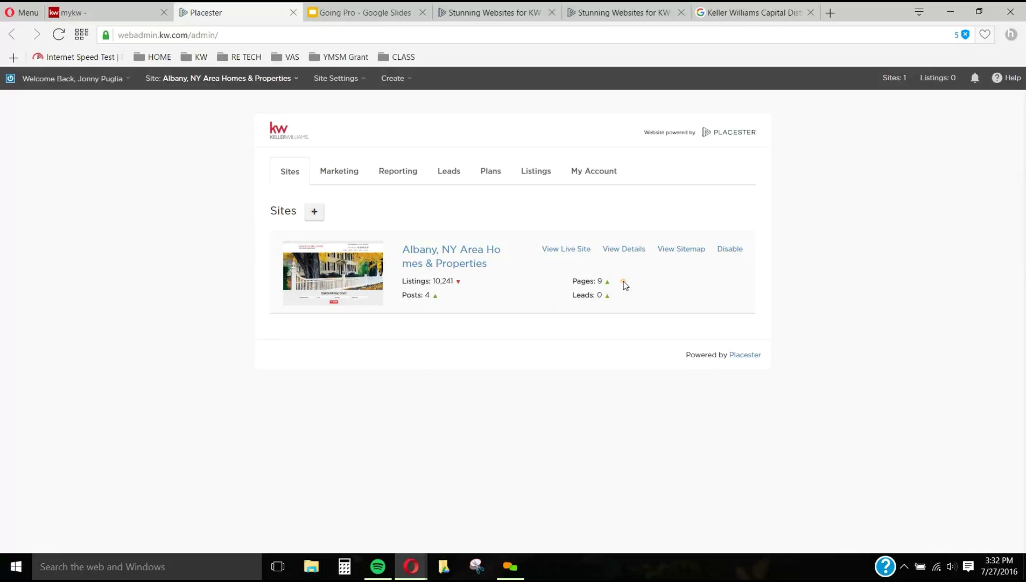
# Step: Open the blog posts of the Albany, NY Area Homes & Properties site and start a new post
pyautogui.click(627, 250)
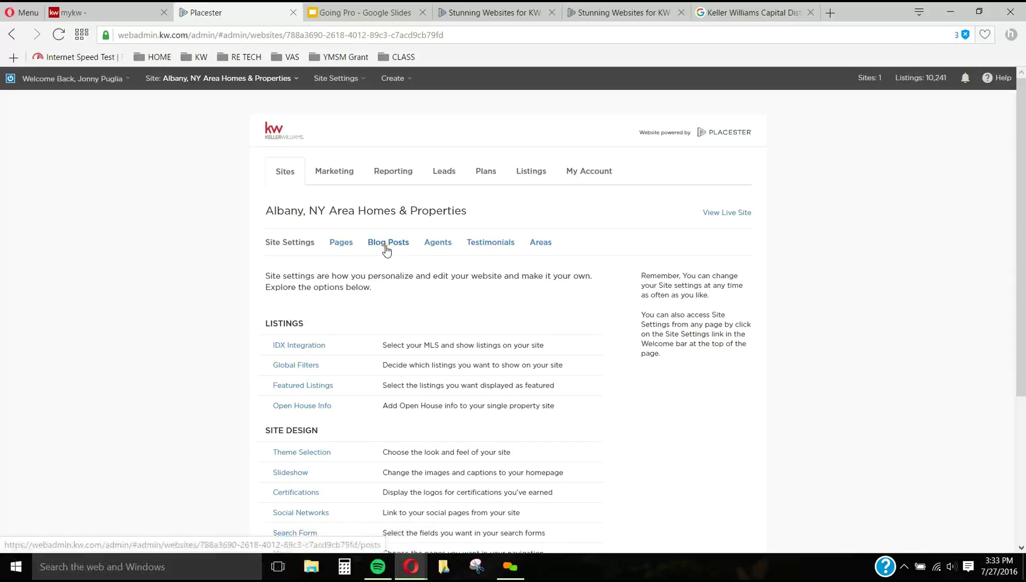
pyautogui.click(384, 246)
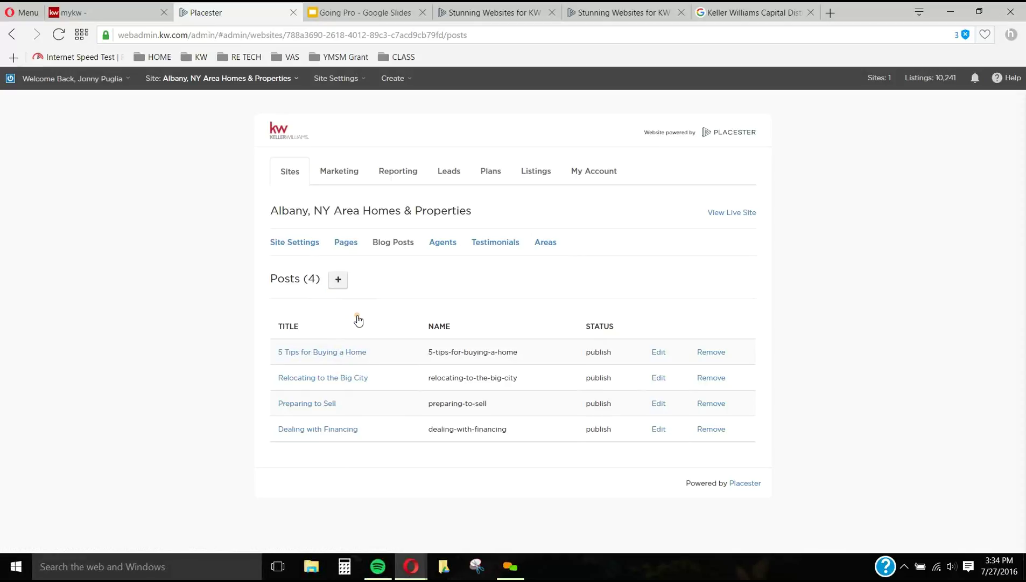
pyautogui.click(338, 280)
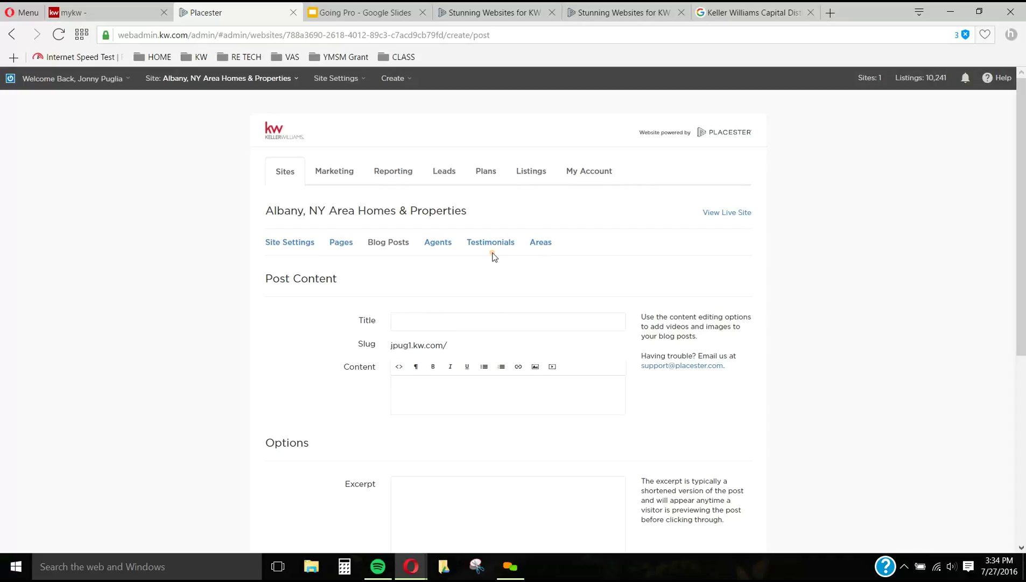
# Step: Title the post "Top 10 Places to Eat in Downtown Saratoga"
pyautogui.write('Top 10 Places tp Ea')
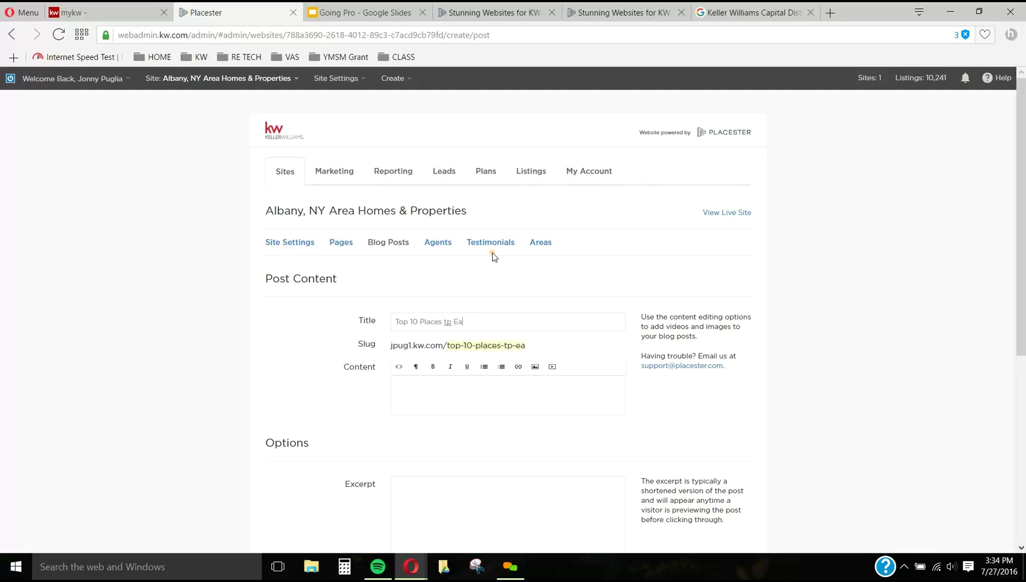
pyautogui.press('BackSpace')
pyautogui.press('BackSpace')
pyautogui.press('BackSpace')
pyautogui.press('BackSpace')
pyautogui.press('BackSpace')
pyautogui.write('to Eat in Saratoga')
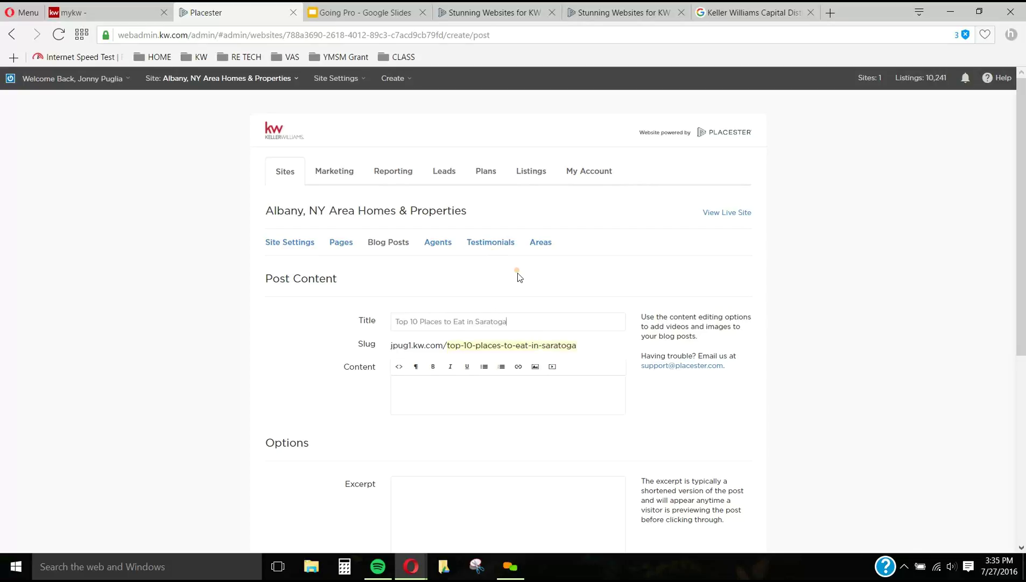
pyautogui.click(478, 321)
pyautogui.write('Downtown')
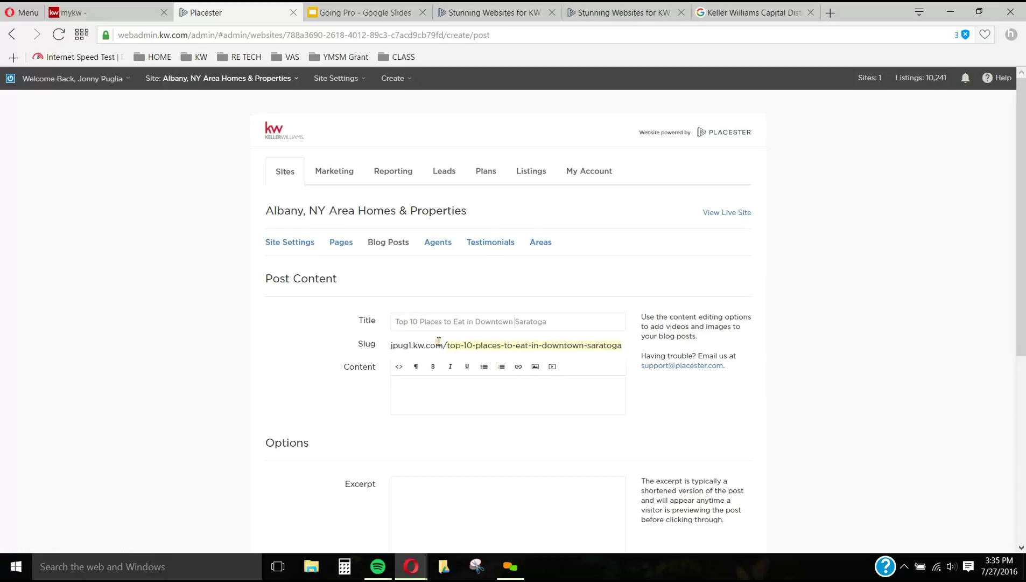
# Step: Examine the full slug address generated from the post title
pyautogui.moveTo(443, 345); pyautogui.dragTo(626, 348)
pyautogui.moveTo(612, 349); pyautogui.dragTo(416, 351)
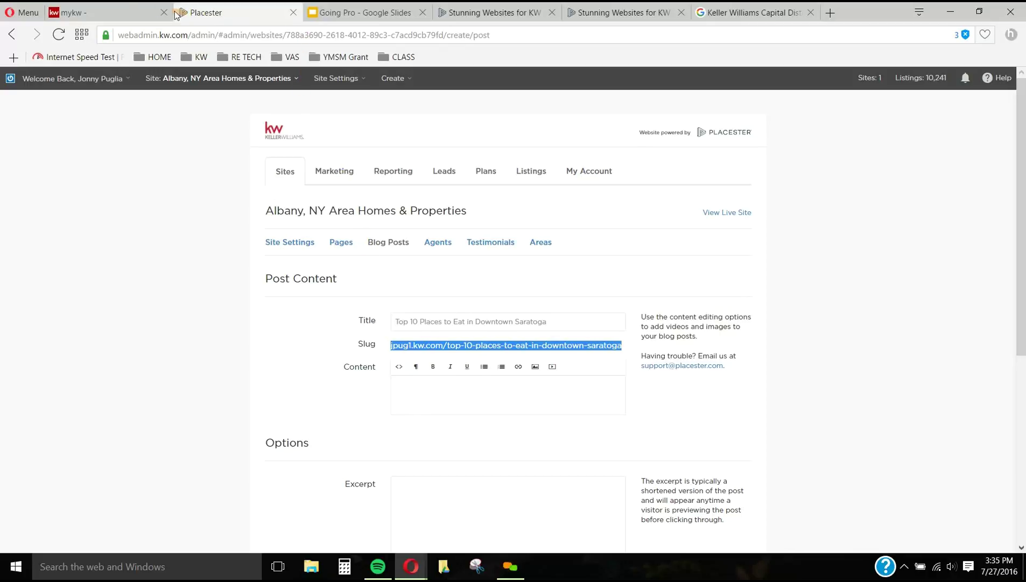
pyautogui.click(322, 344)
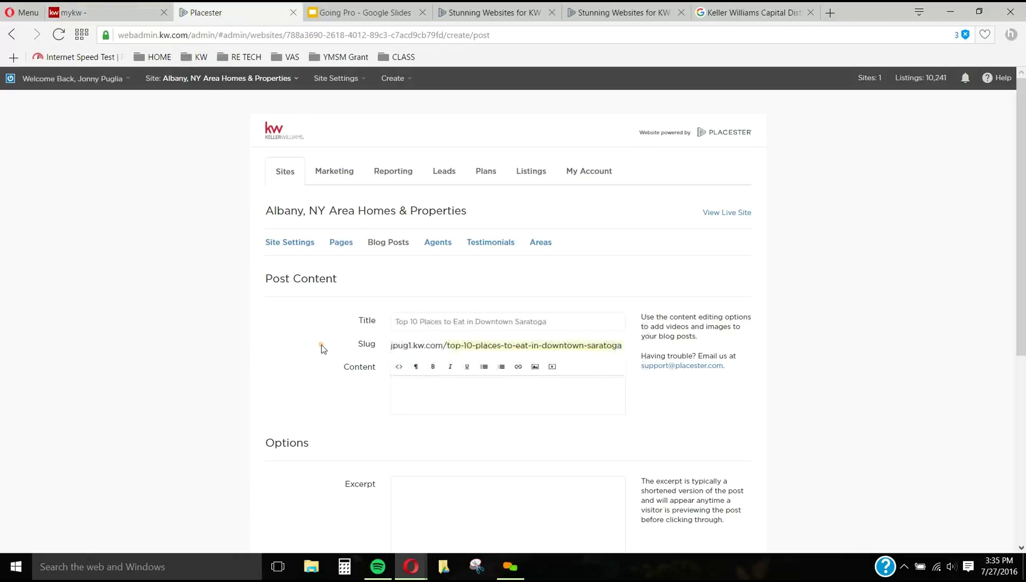
# Step: Write the post content as separate lines: "Topic 1", "1- Salt & Char", "2- Uncommon Grounds" and "..."
pyautogui.scroll(-1, 407, 377)
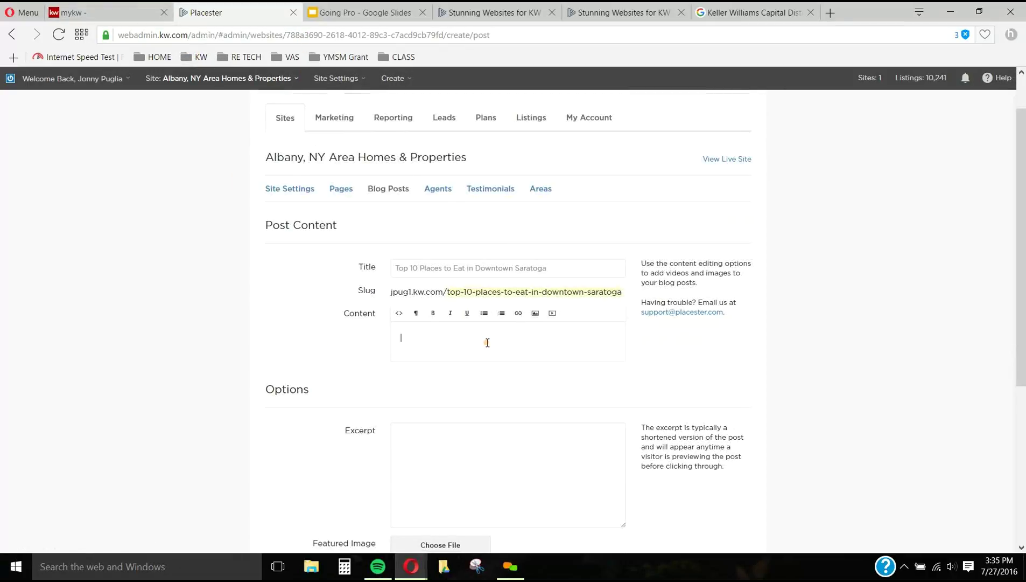
pyautogui.click(420, 342)
pyautogui.write('Topic 1')
pyautogui.press('Return')
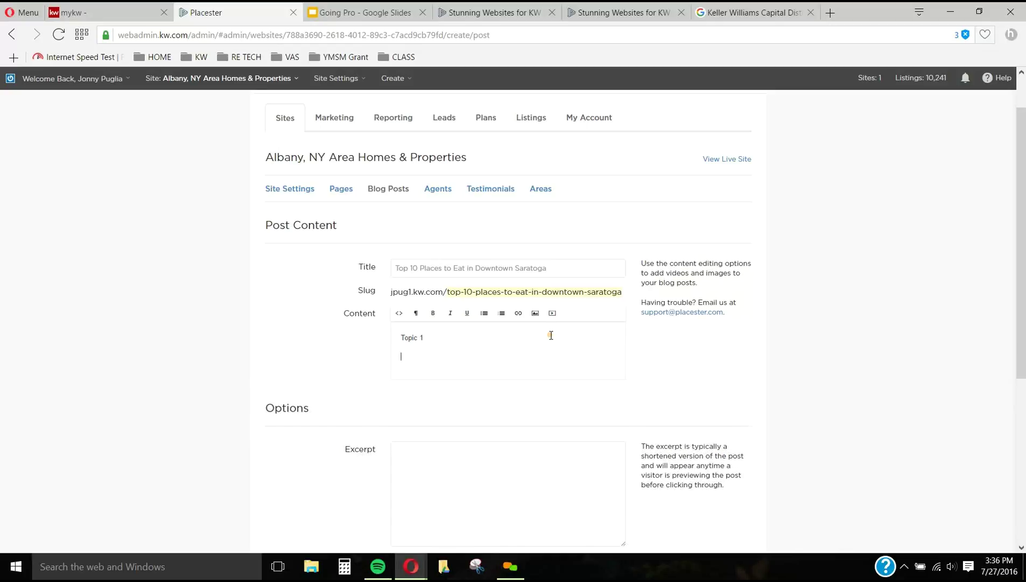
pyautogui.write('1- Salt & Char')
pyautogui.press('Return')
pyautogui.write('2- ')
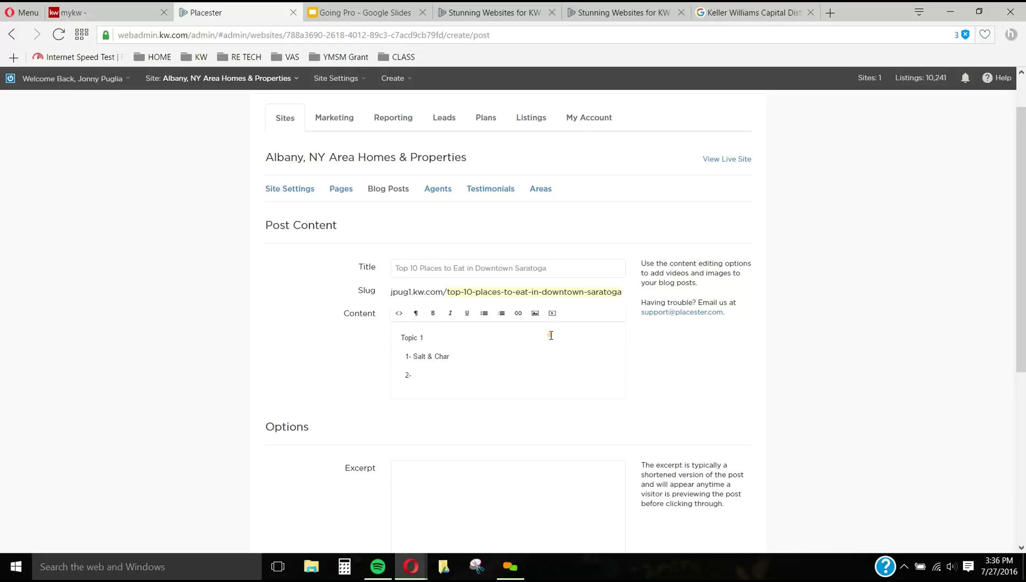
pyautogui.write('Uncommon Grounds')
pyautogui.press('Return')
pyautogui.write('...')
pyautogui.press('Return')
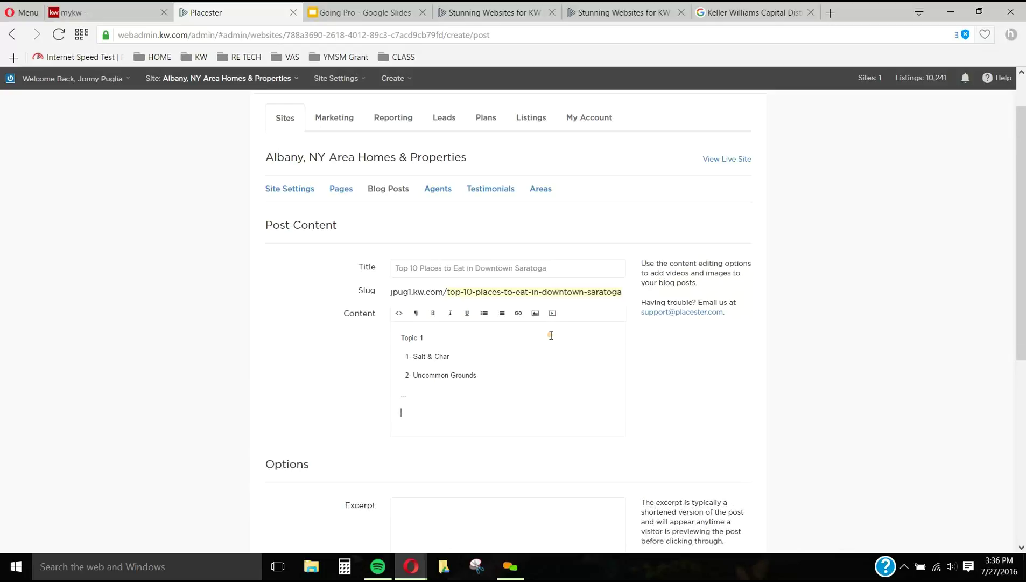
pyautogui.click(452, 354)
pyautogui.moveTo(449, 355); pyautogui.dragTo(413, 350)
pyautogui.click(519, 313)
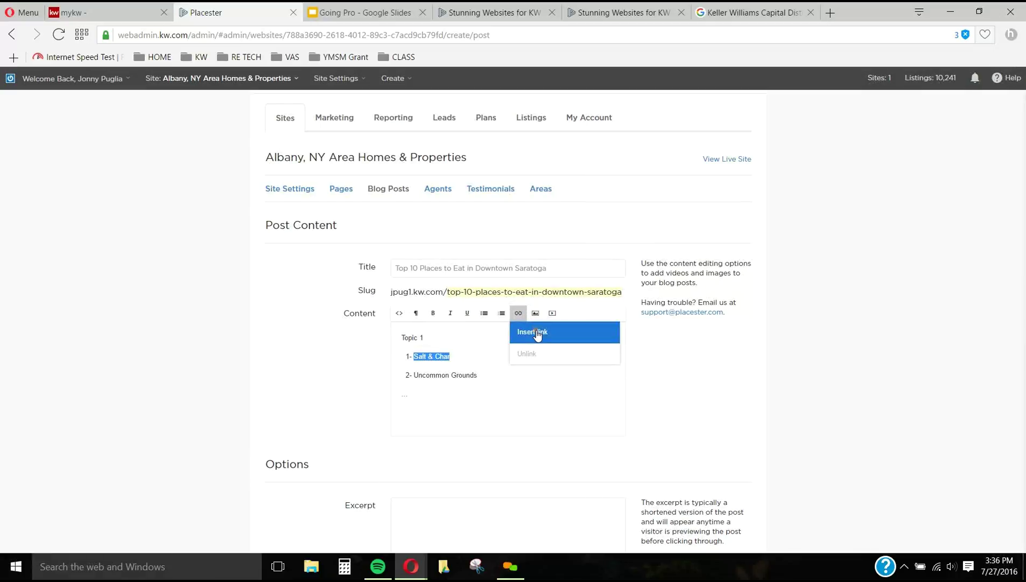
pyautogui.click(534, 332)
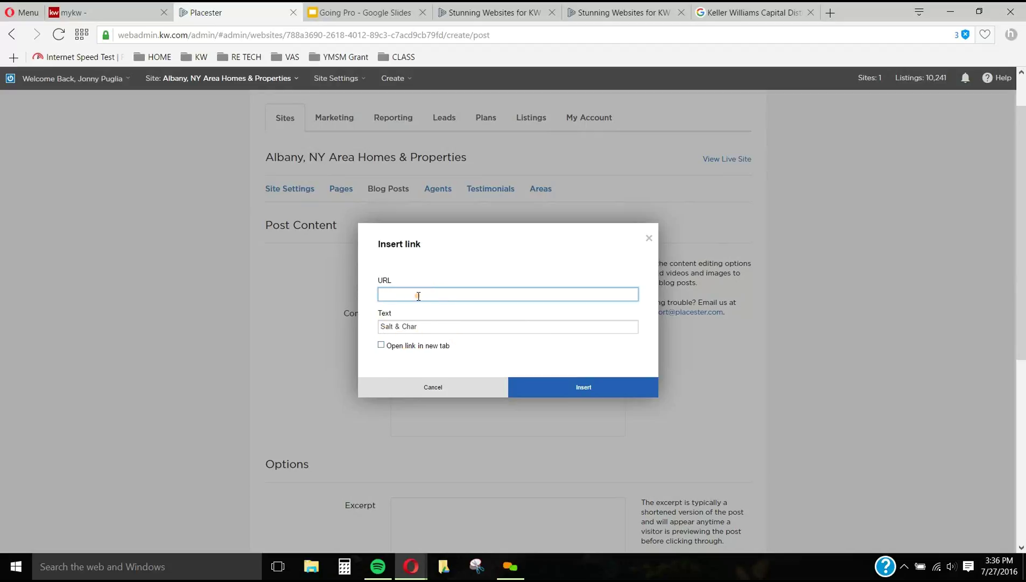
pyautogui.write('www.saltandchar.com')
pyautogui.click(385, 348)
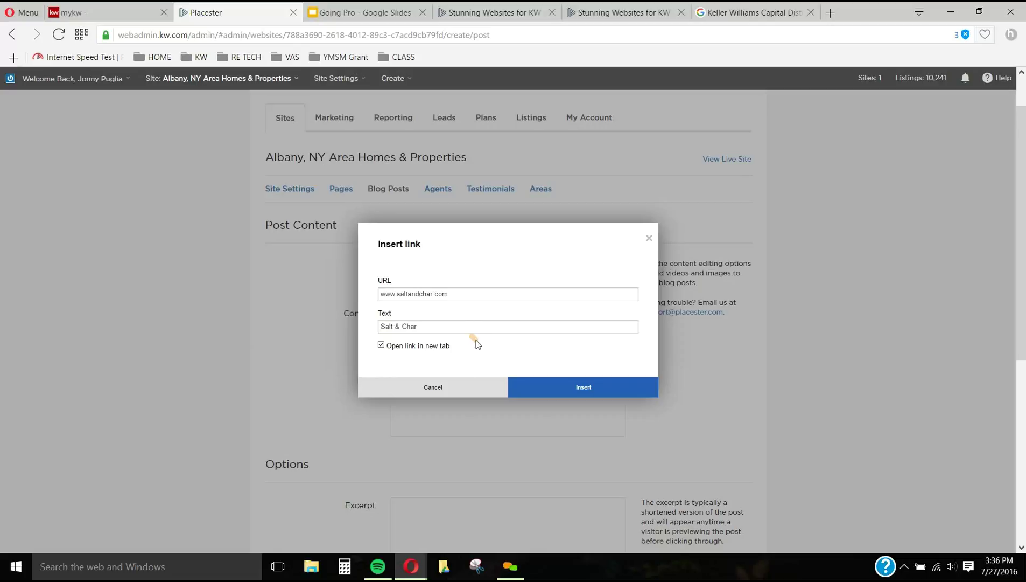
pyautogui.click(555, 394)
# Step: Insert the desktop image for-sale-sign-transparent8index on a new line below "2- Uncommon Grounds"
pyautogui.click(468, 371)
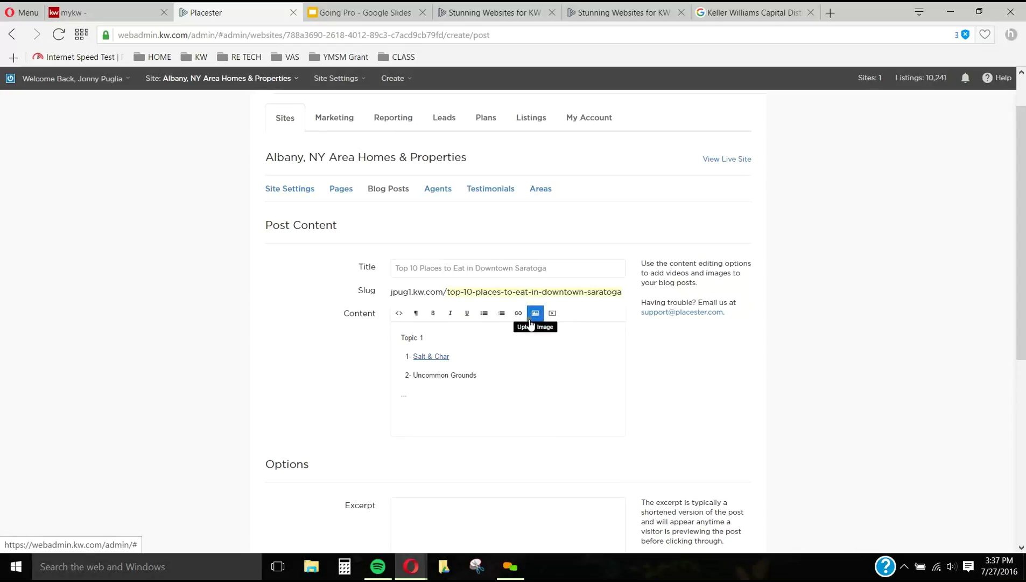
pyautogui.press('Return')
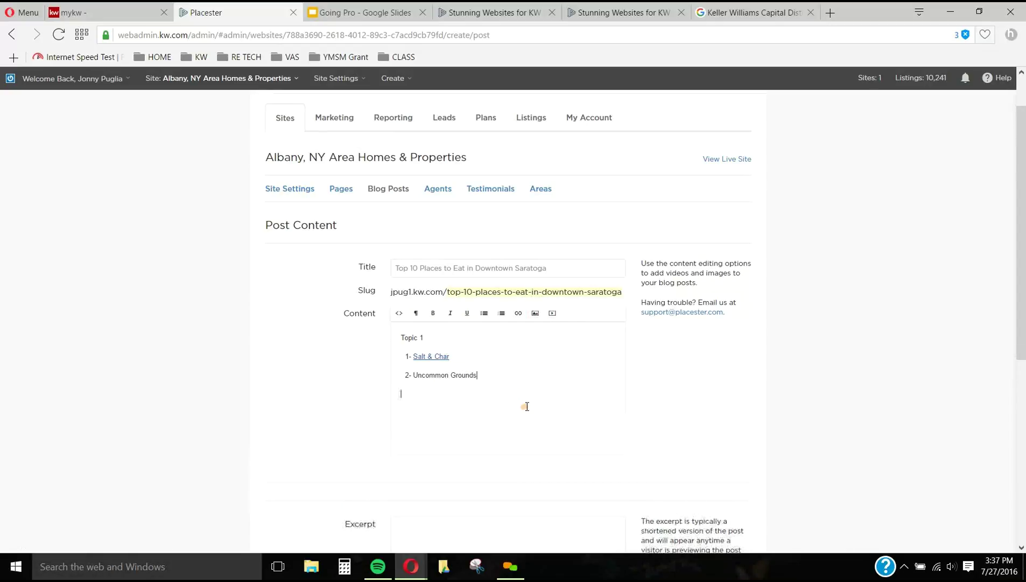
pyautogui.click(535, 313)
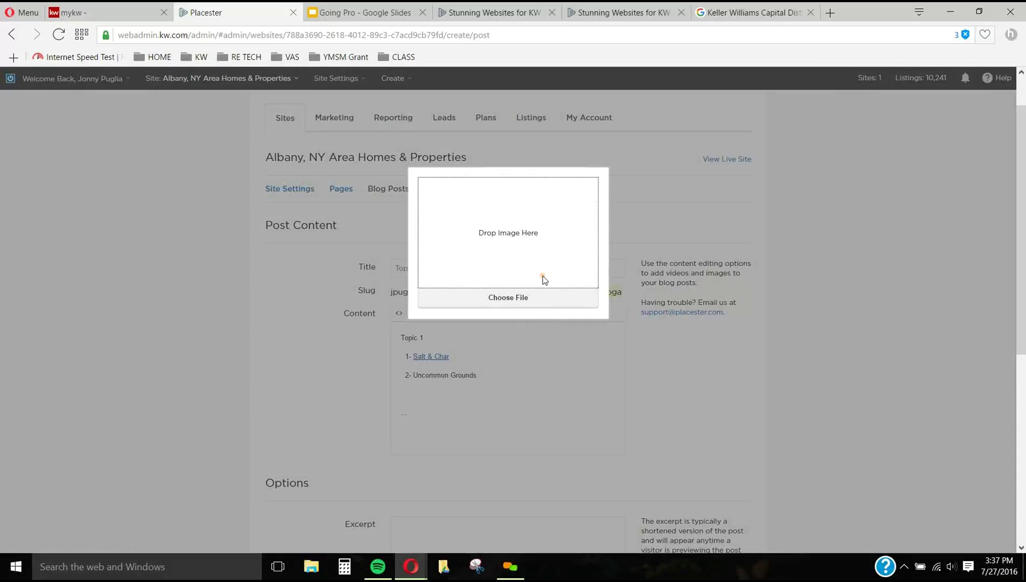
pyautogui.click(526, 300)
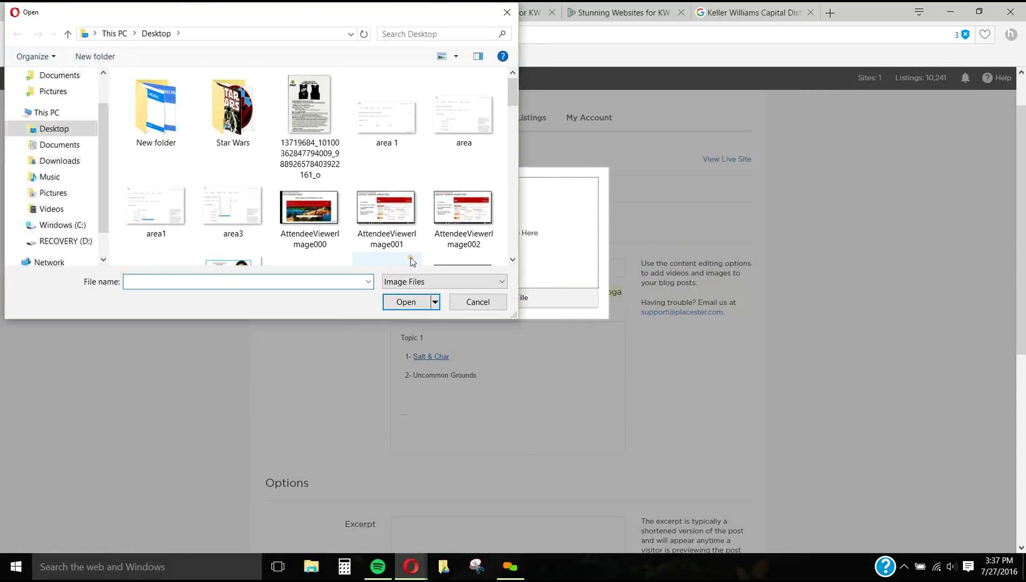
pyautogui.scroll(-1, 398, 157)
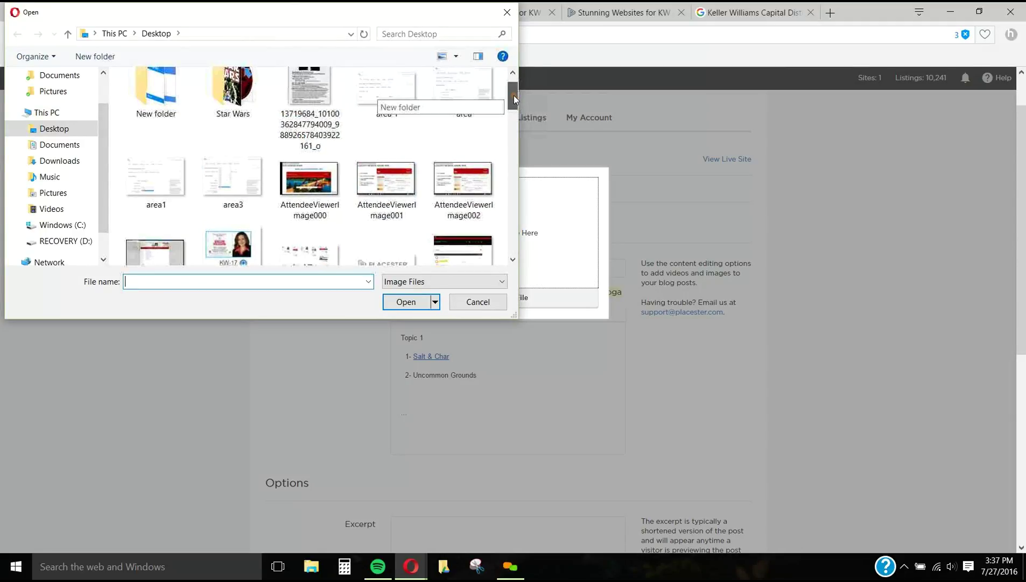
pyautogui.moveTo(514, 96); pyautogui.dragTo(531, 148)
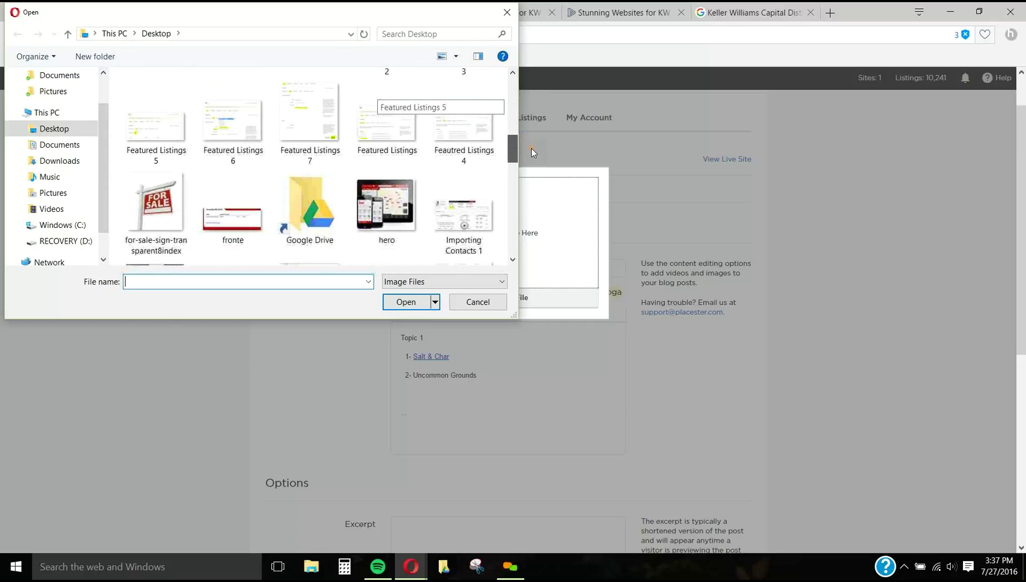
pyautogui.doubleClick(153, 202)
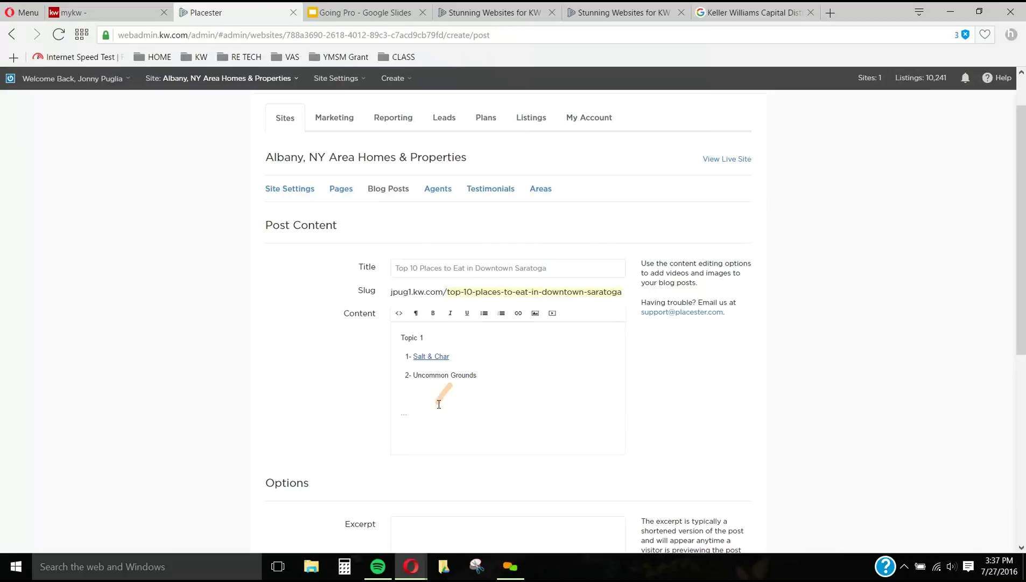
# Step: Shrink the for-sale sign image in the post content to a small thumbnail, keeping it below the Uncommon Grounds line
pyautogui.scroll(-3, 459, 425)
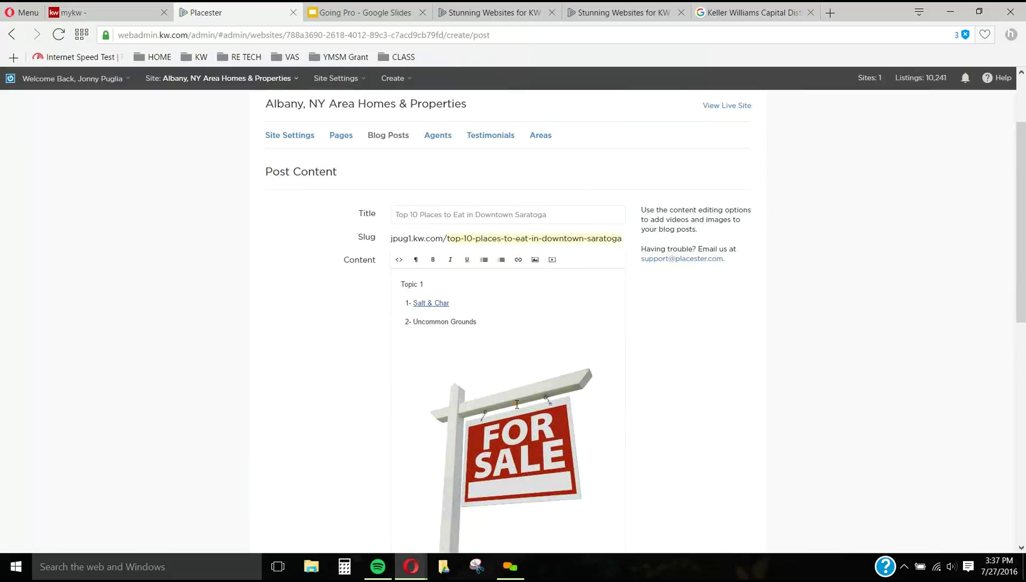
pyautogui.click(509, 344)
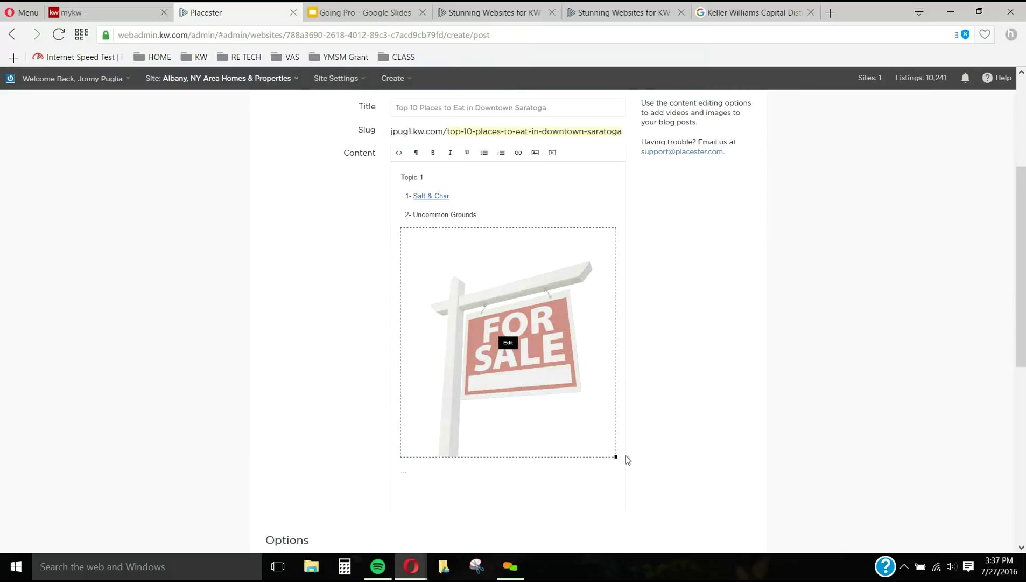
pyautogui.moveTo(617, 456); pyautogui.dragTo(450, 286)
pyautogui.click(415, 276)
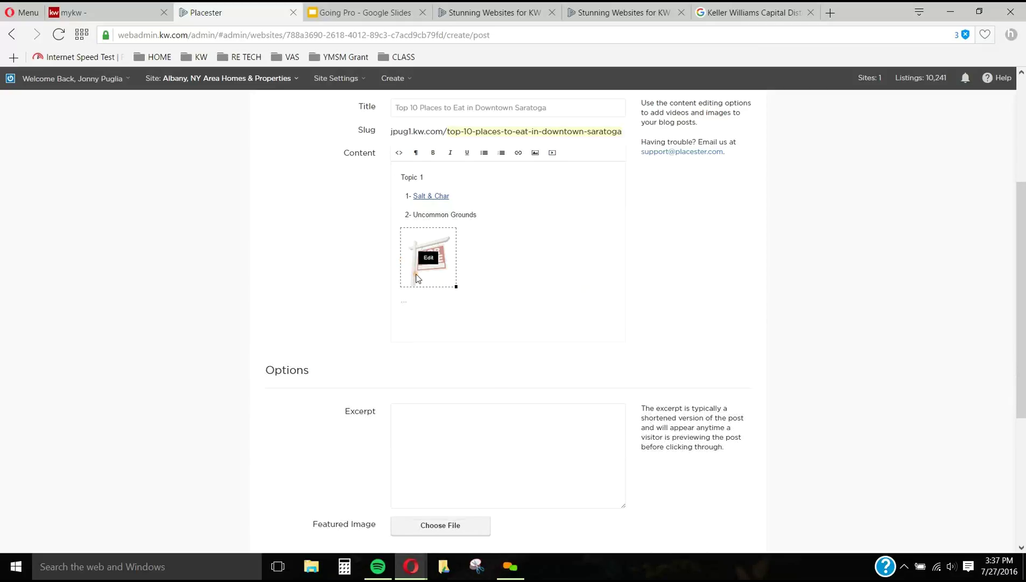
pyautogui.click(469, 279)
pyautogui.moveTo(433, 256); pyautogui.dragTo(476, 263)
pyautogui.click(483, 261)
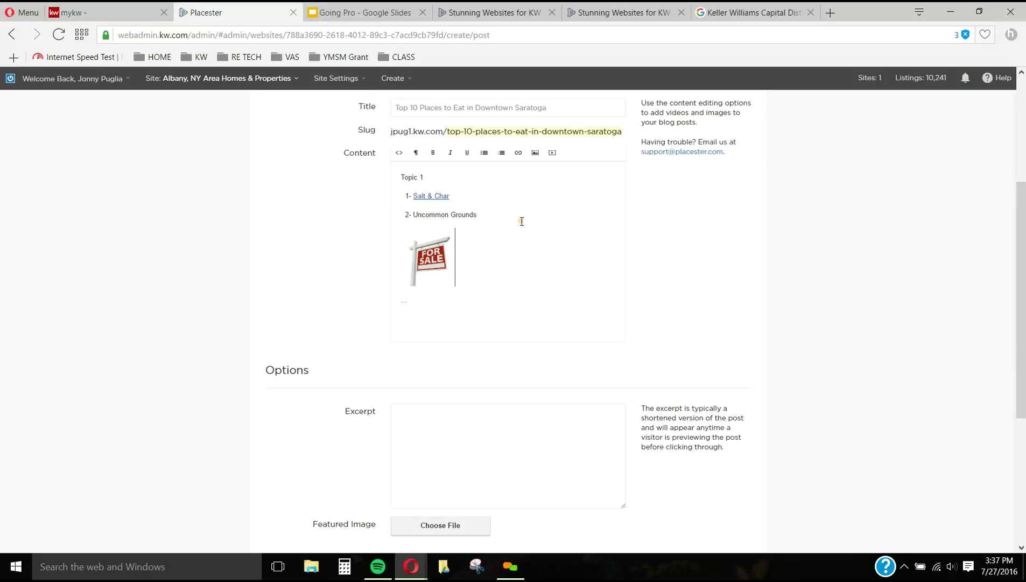
pyautogui.click(555, 163)
pyautogui.click(593, 334)
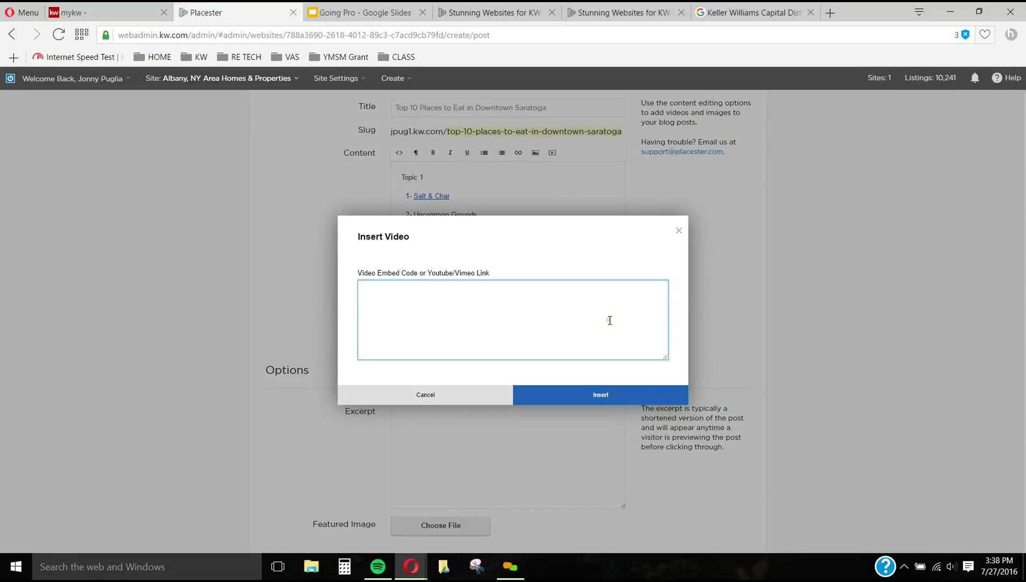
pyautogui.click(454, 291)
pyautogui.click(574, 394)
pyautogui.click(613, 397)
pyautogui.click(482, 390)
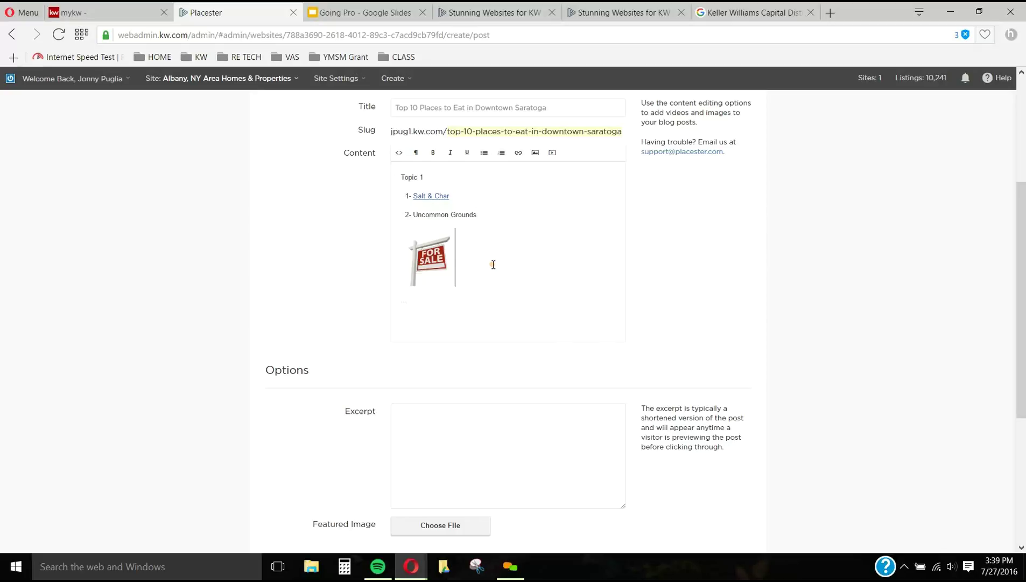
# Step: Set the post's featured image to the desktop image hero, leaving the excerpt empty
pyautogui.scroll(-1, 453, 279)
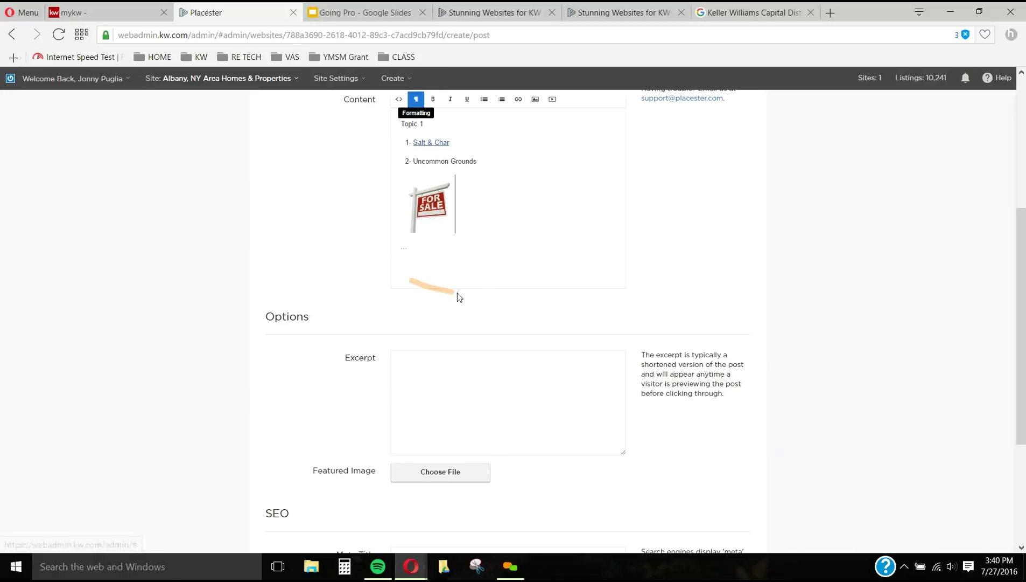
pyautogui.click(426, 240)
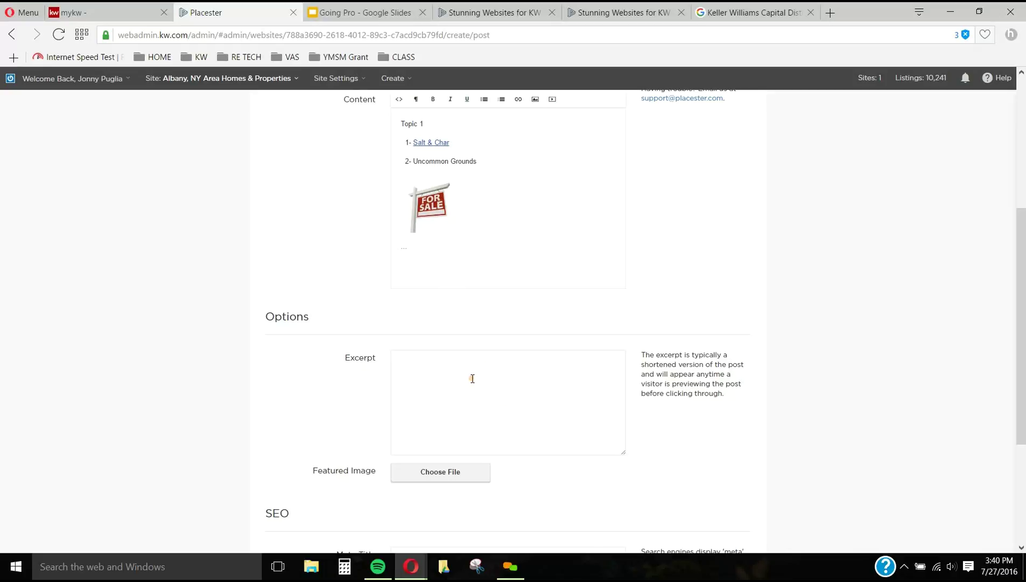
pyautogui.click(456, 471)
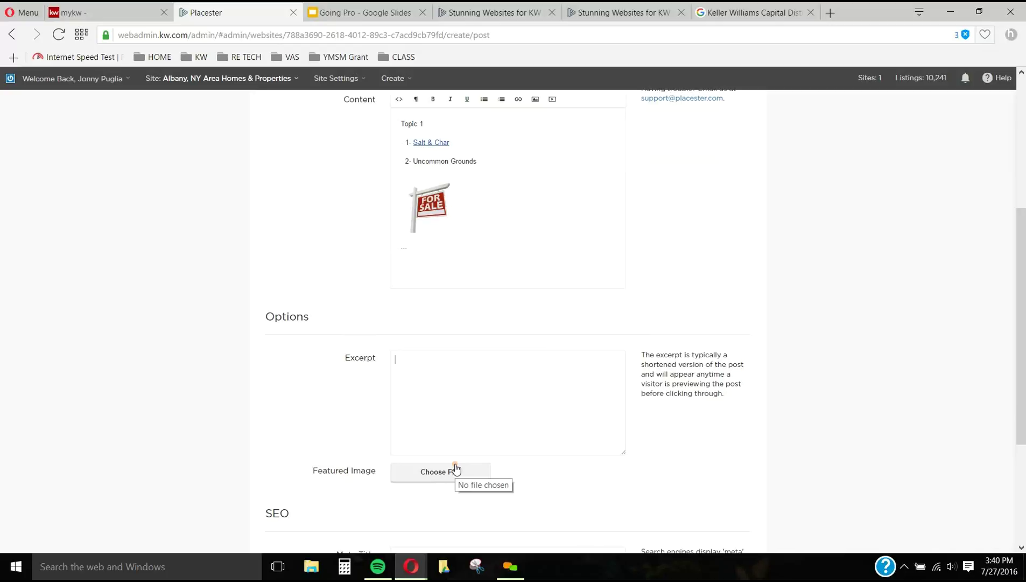
pyautogui.click(455, 471)
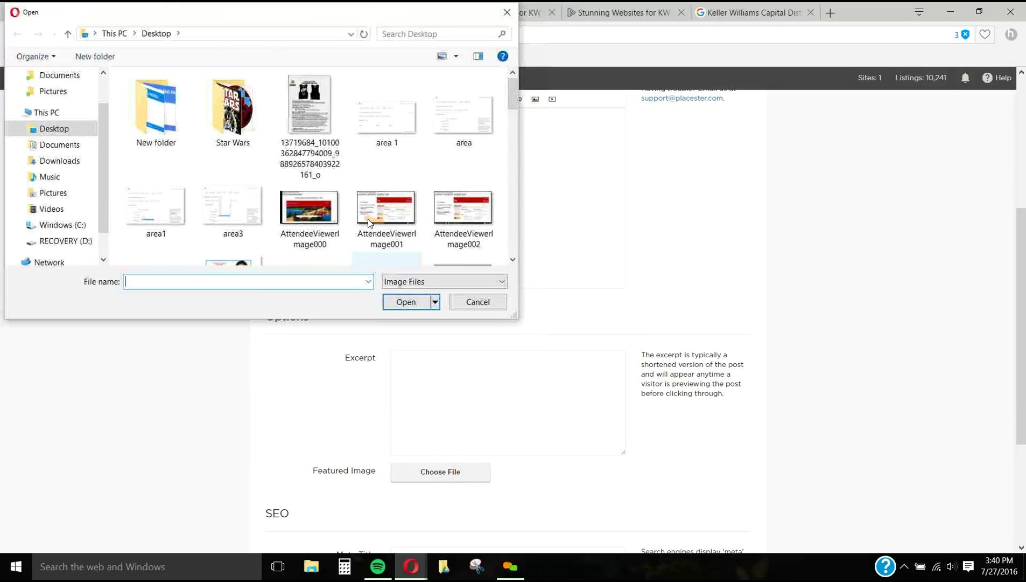
pyautogui.scroll(-6, 362, 221)
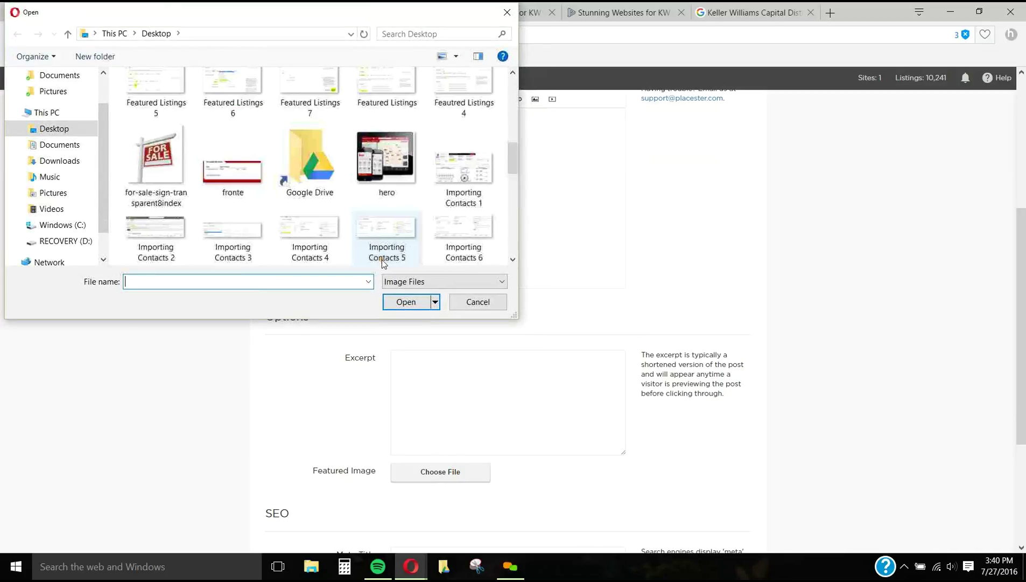
pyautogui.scroll(-6, 382, 261)
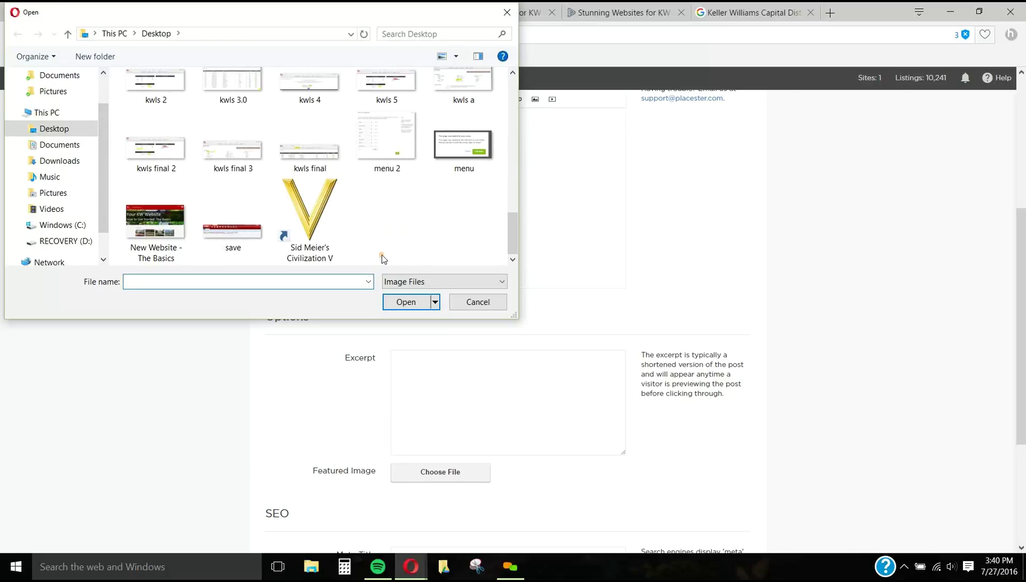
pyautogui.scroll(4, 382, 259)
pyautogui.scroll(4, 382, 249)
pyautogui.scroll(-2, 384, 236)
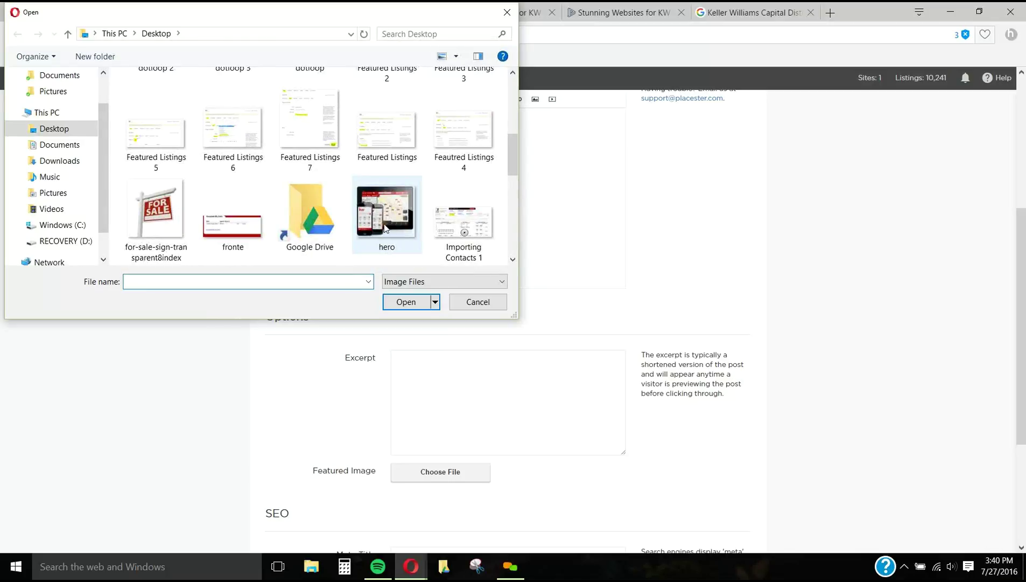
pyautogui.click(385, 225)
pyautogui.doubleClick(386, 225)
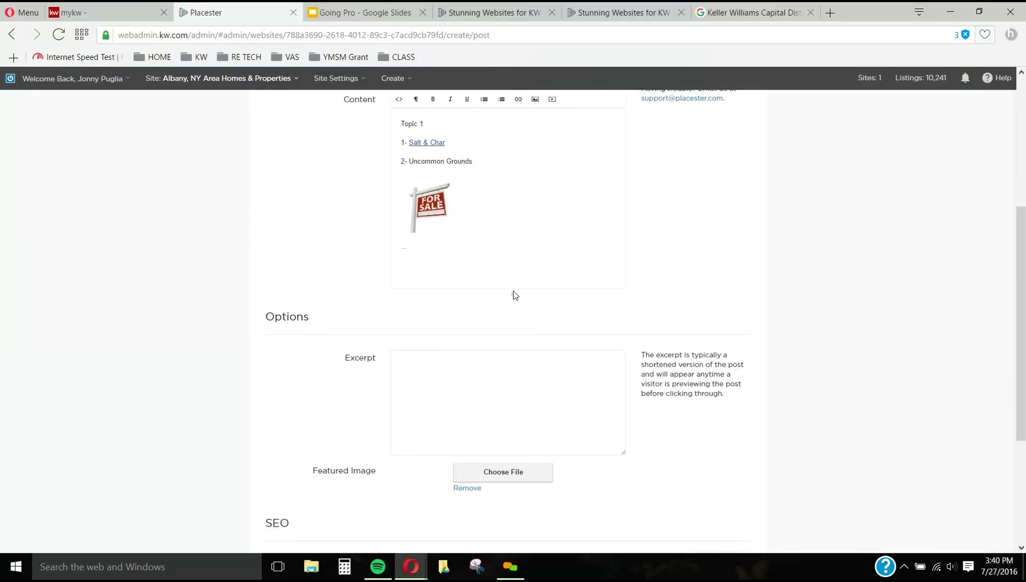
# Step: Check how the Google results for Keller Williams Capital District show page titles and descriptions, and return to the post's SEO section
pyautogui.scroll(-4, 709, 471)
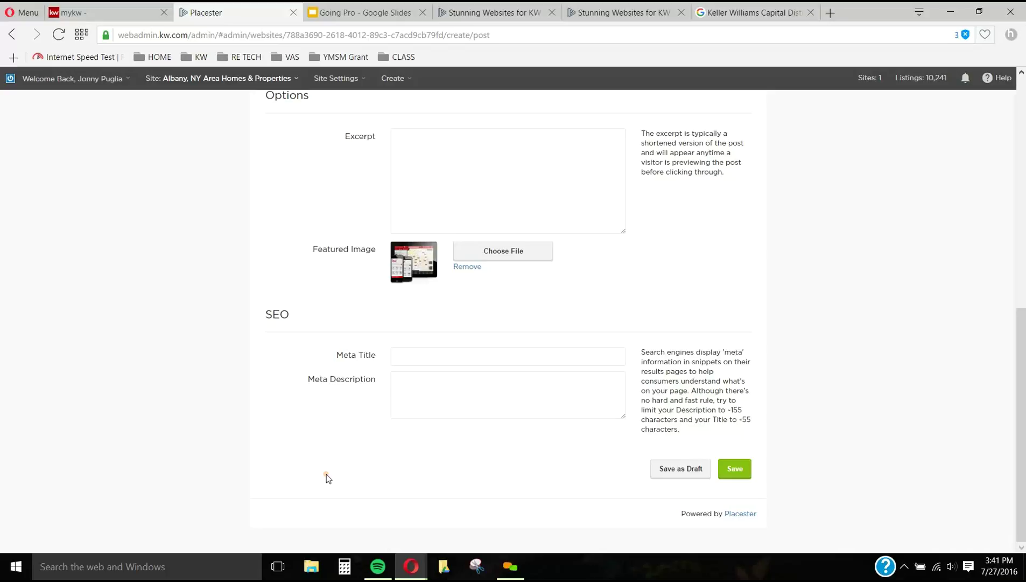
pyautogui.click(718, 18)
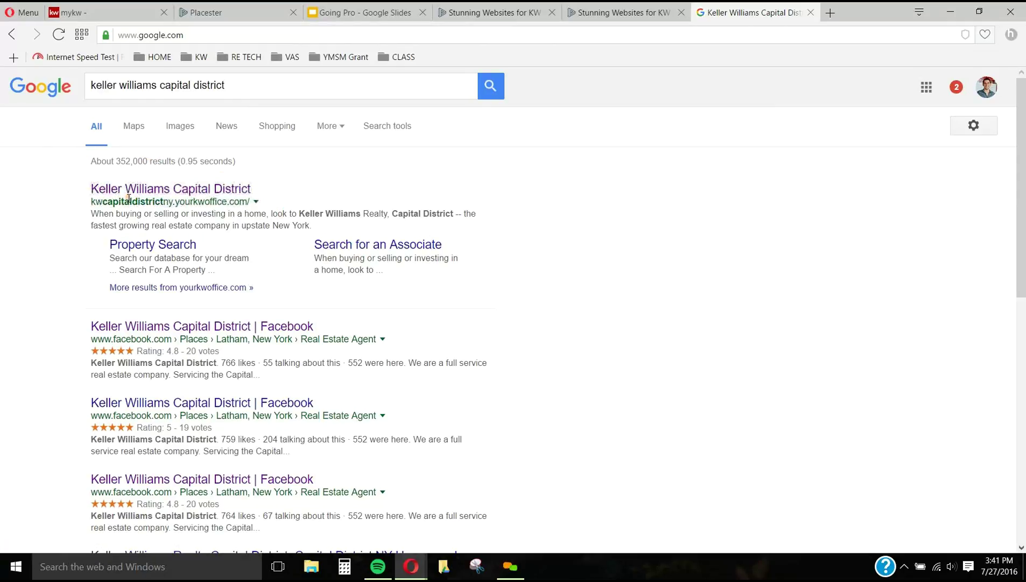
pyautogui.click(236, 7)
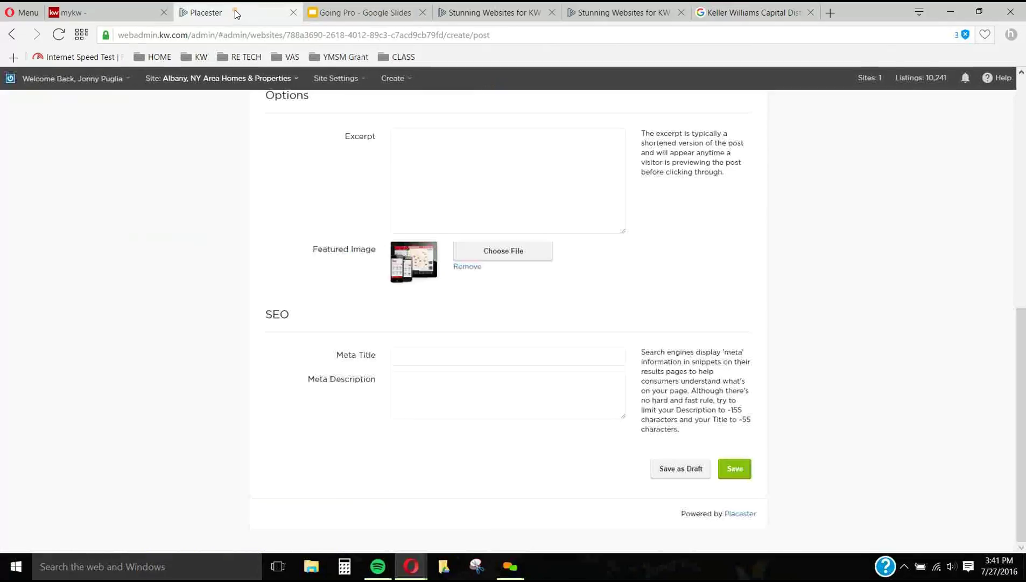
# Step: Enter the meta title "Top 10 Restaurants to Eat in Downtown Saratoga, New York" for the post
pyautogui.click(426, 357)
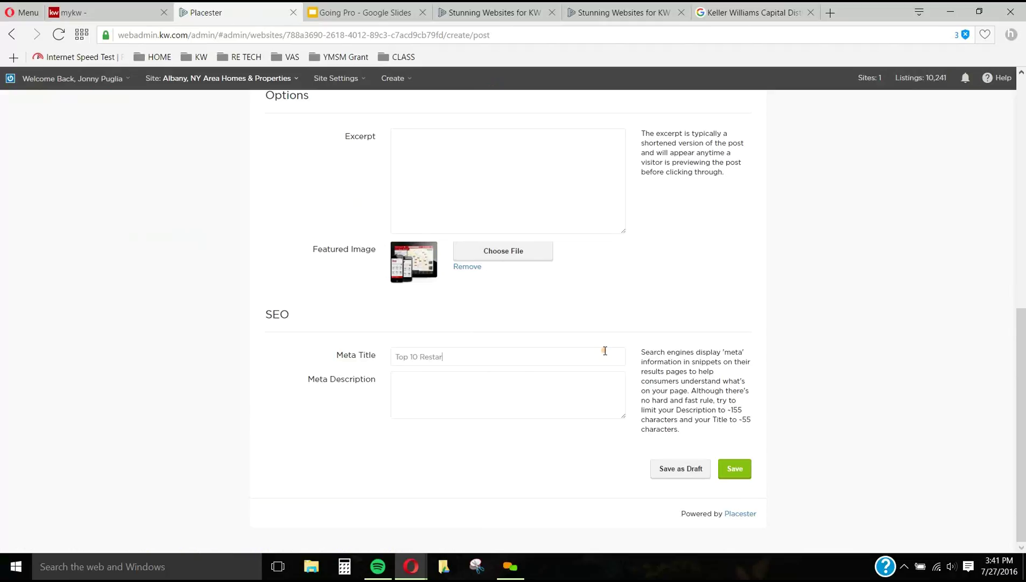
pyautogui.press('BackSpace')
pyautogui.write('ura')
pyautogui.write('own ')
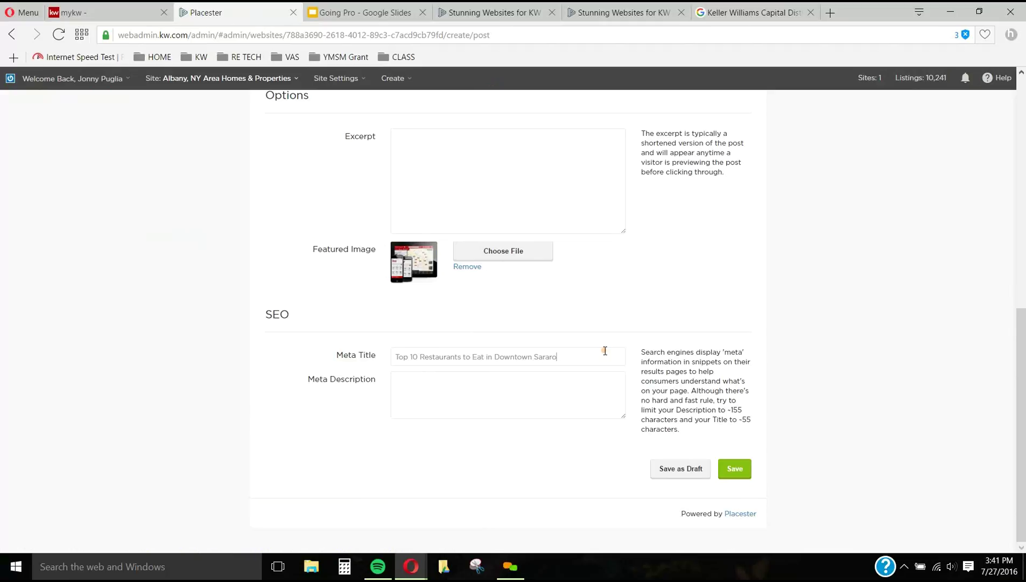
pyautogui.write('Sararo')
pyautogui.press('BackSpace')
pyautogui.press('BackSpace')
pyautogui.write('toga')
# Step: Leave the meta description empty and save the blog post as published rather than as a draft
pyautogui.click(553, 397)
pyautogui.scroll(1, 451, 389)
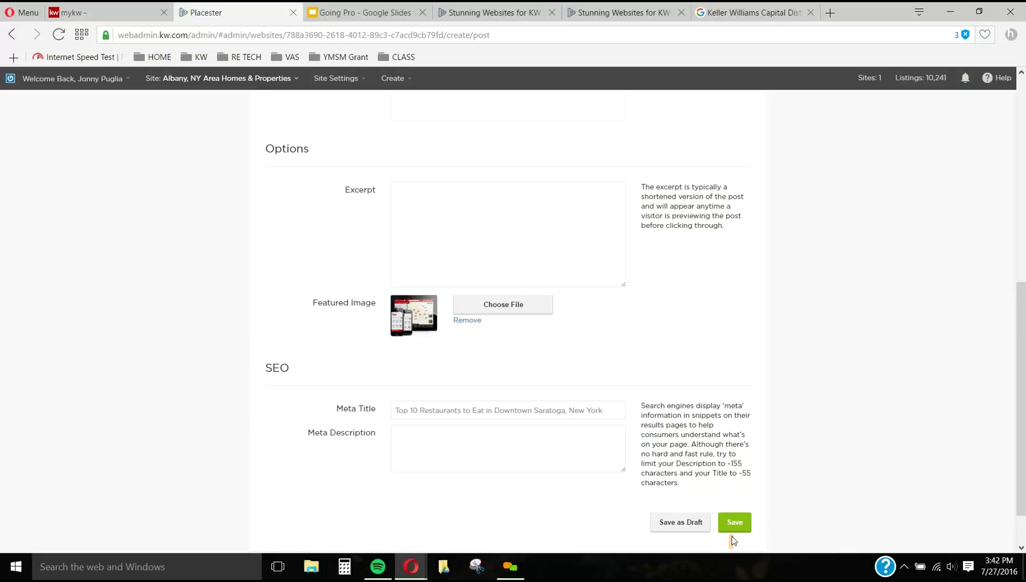
pyautogui.click(734, 522)
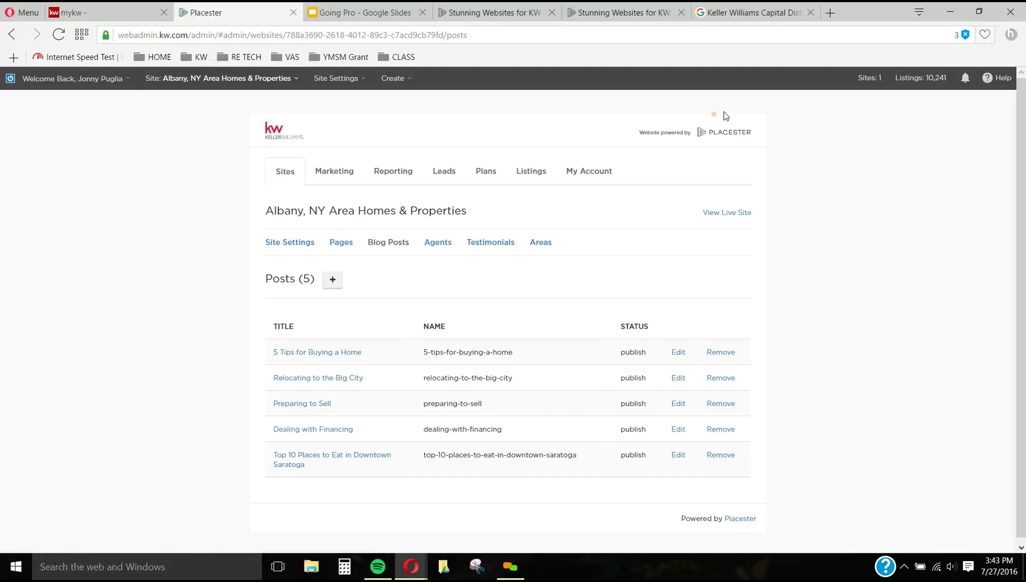
# Step: Open the live site jpug1.kw.com in place of the Google results and look over the posts on its blog page
pyautogui.click(709, 12)
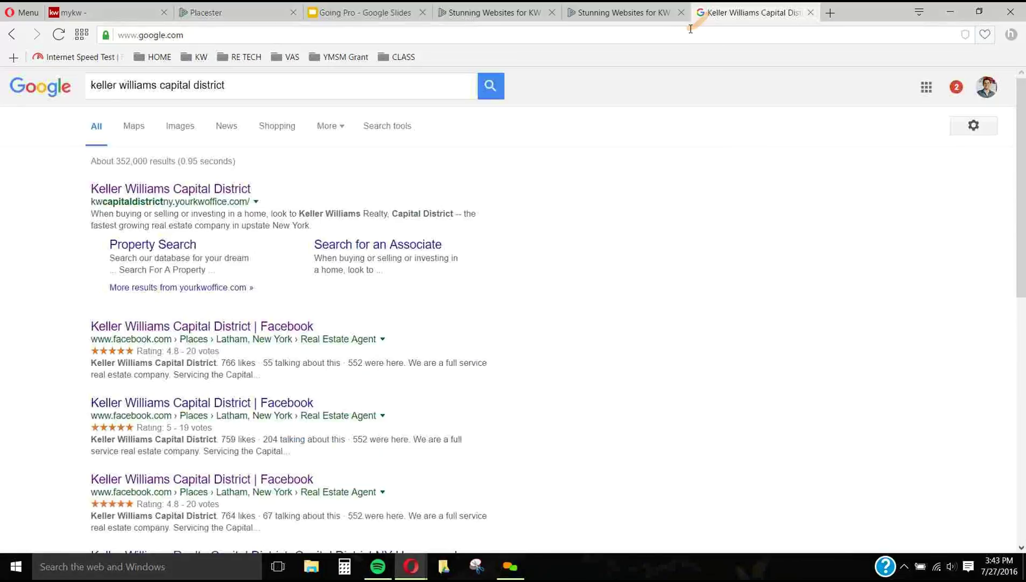
pyautogui.click(678, 35)
pyautogui.write('jpug1.kw')
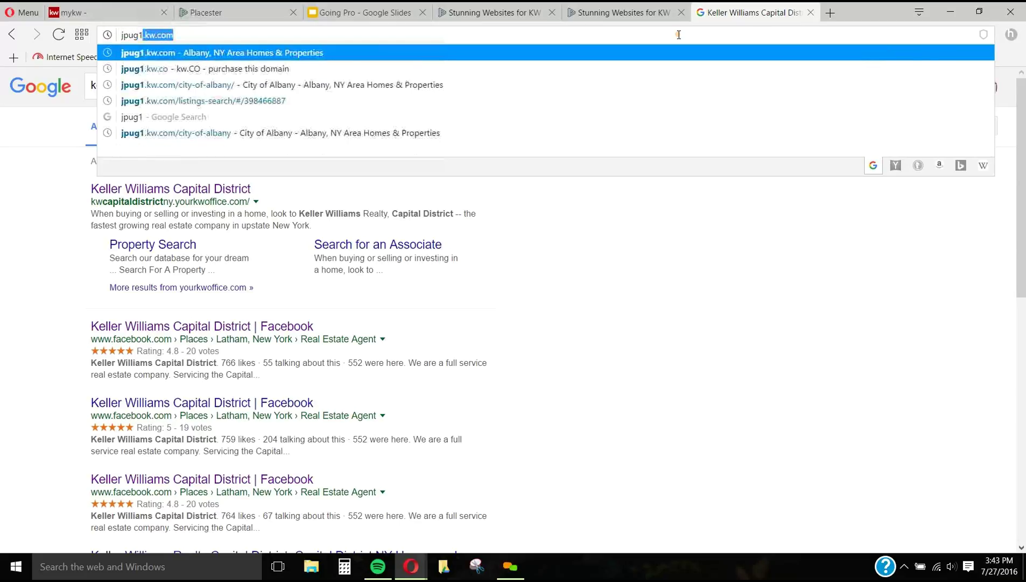
pyautogui.press('Return')
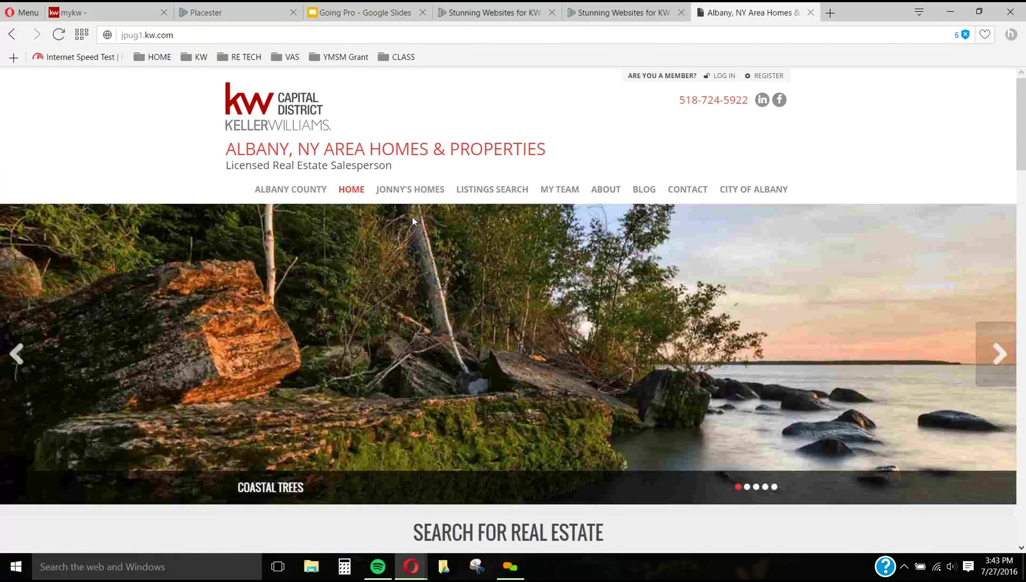
pyautogui.click(644, 193)
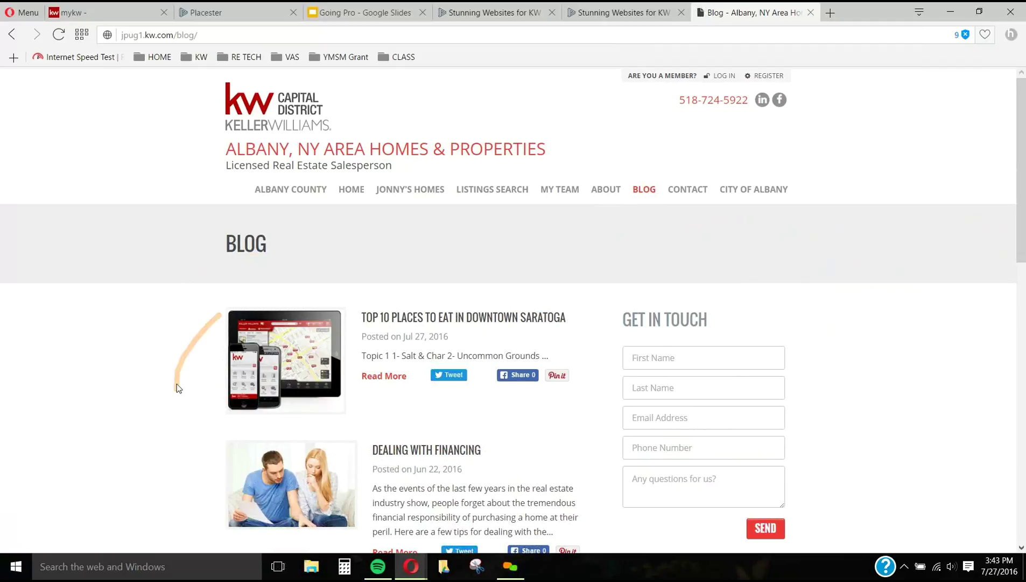
pyautogui.scroll(-1, 195, 436)
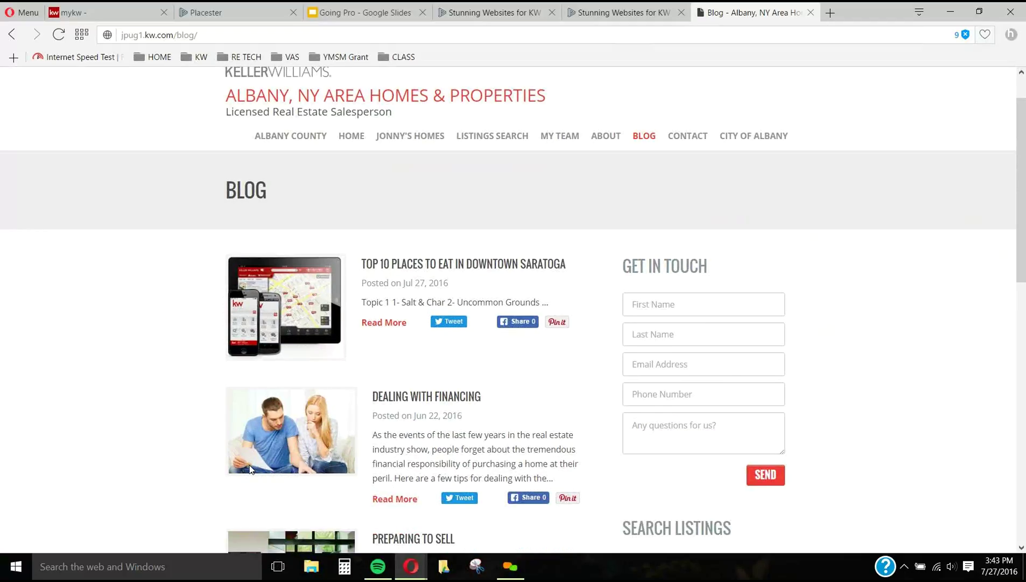
pyautogui.scroll(-2, 249, 469)
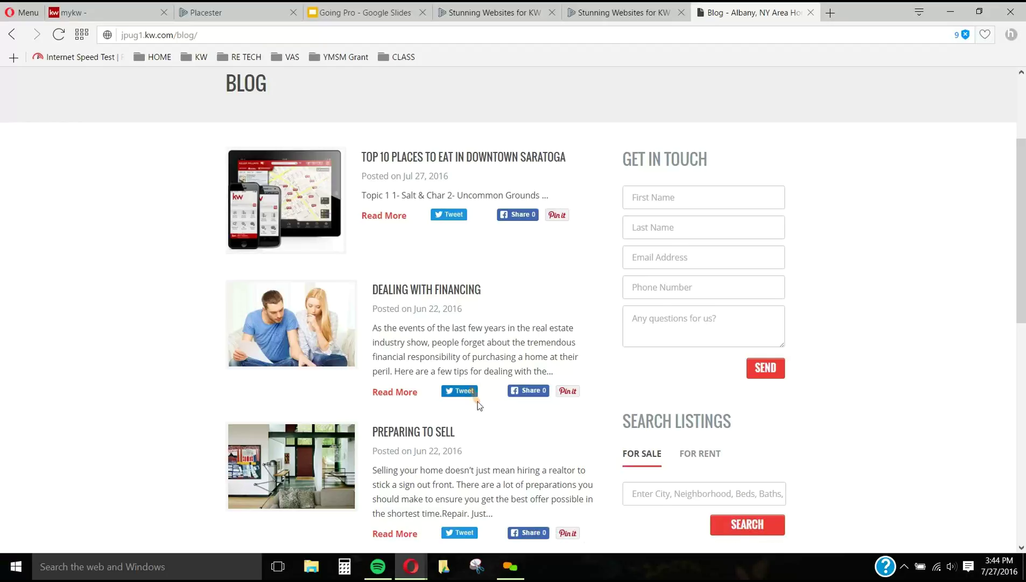
pyautogui.scroll(-2, 488, 455)
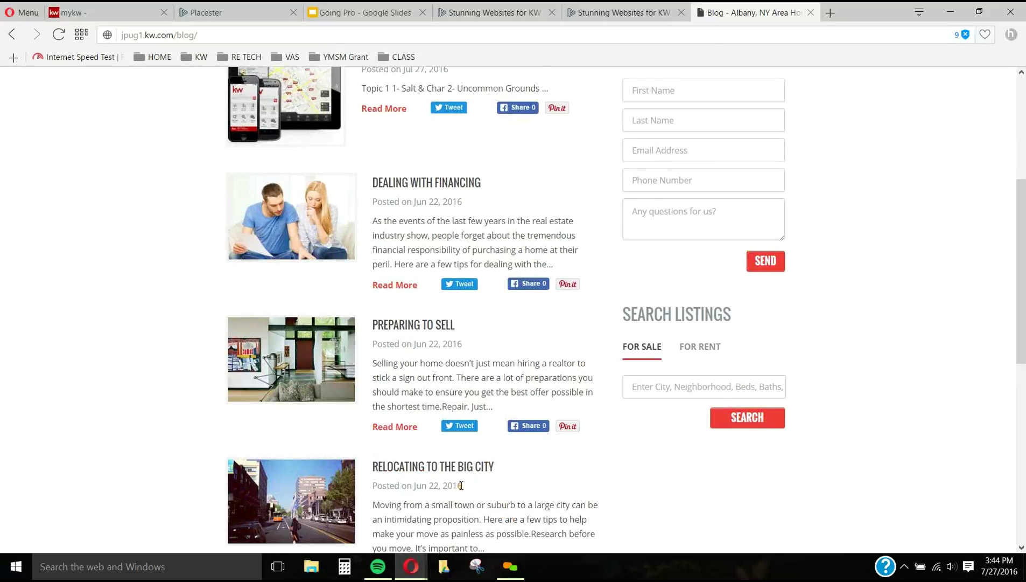
pyautogui.scroll(2, 477, 474)
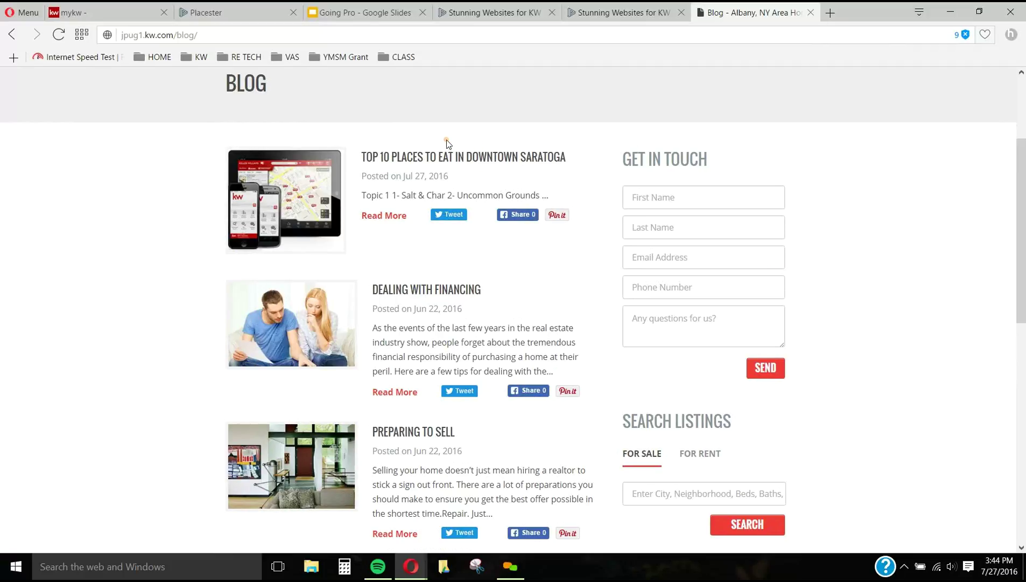
# Step: Open the full "Top 10 Places to Eat in Downtown Saratoga" post and examine its content, sharing options and contact form
pyautogui.click(390, 217)
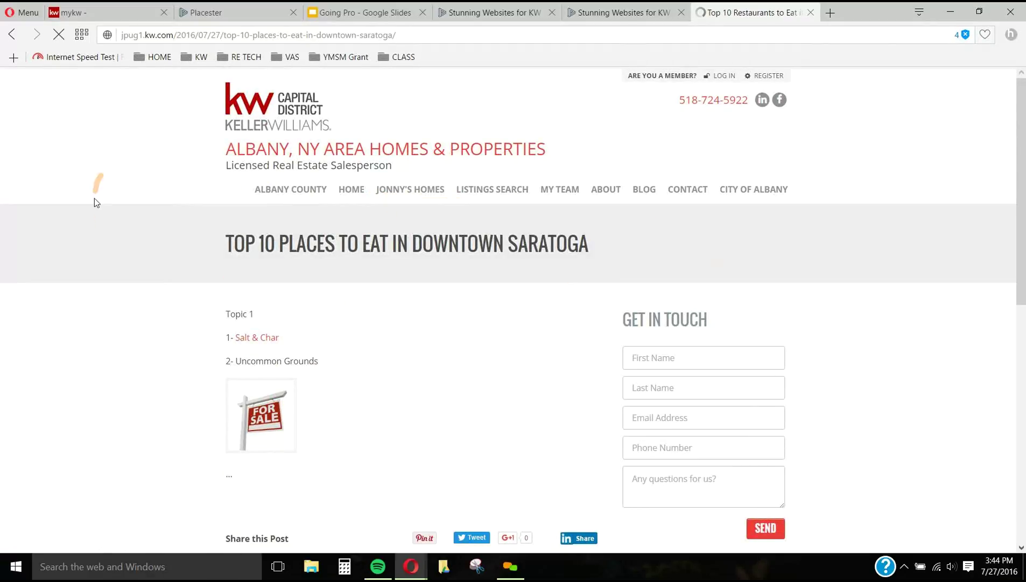
pyautogui.scroll(-1, 384, 280)
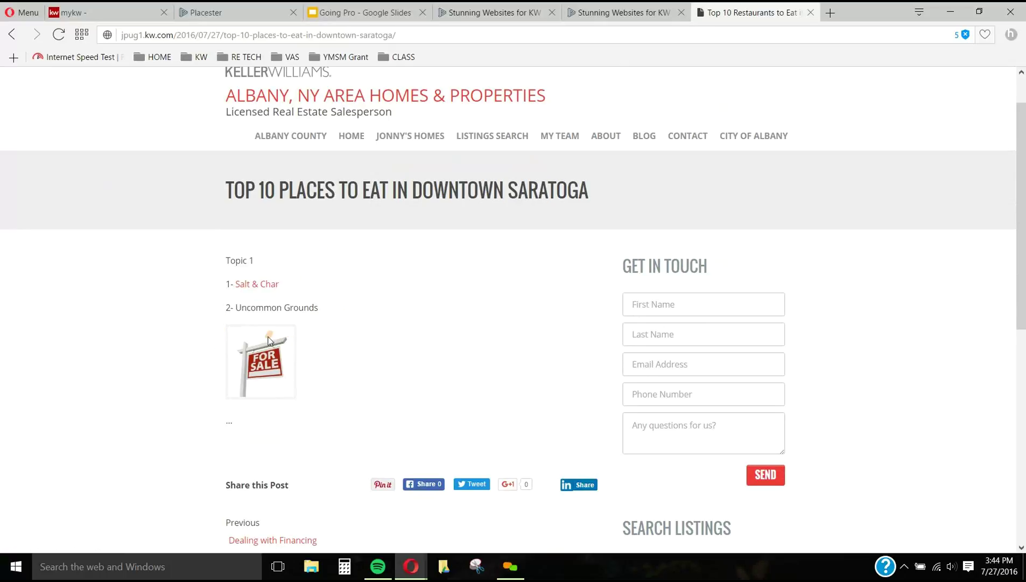
pyautogui.scroll(-1, 439, 437)
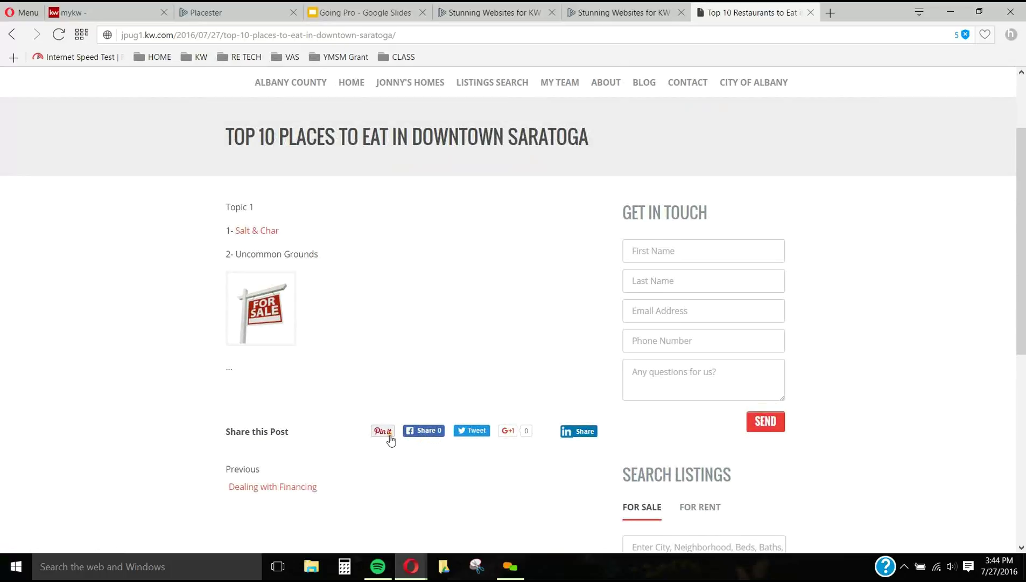
pyautogui.click(424, 431)
pyautogui.scroll(-1, 579, 437)
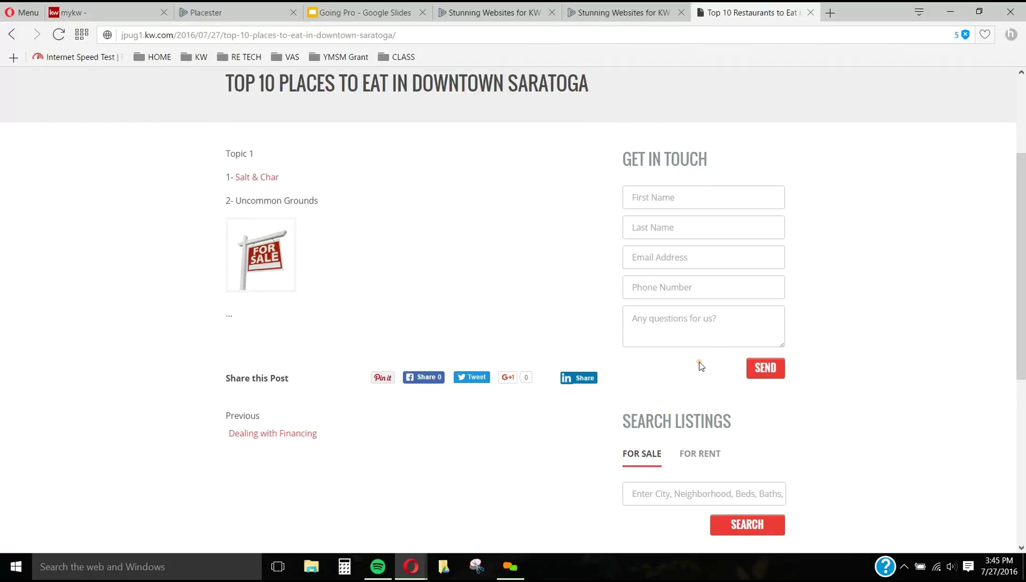
pyautogui.scroll(-1, 701, 365)
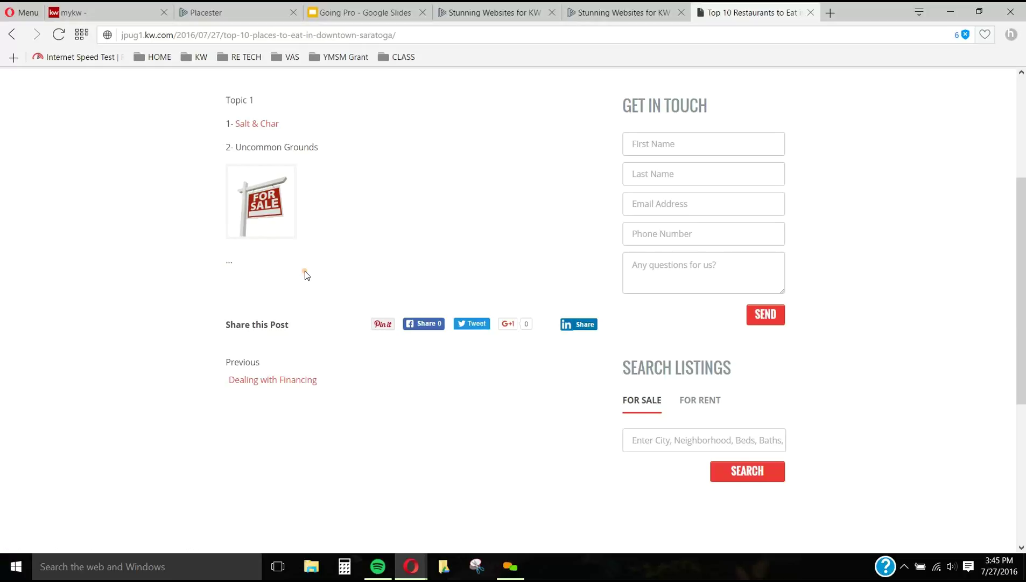
pyautogui.scroll(-1, 382, 314)
pyautogui.scroll(5, 401, 325)
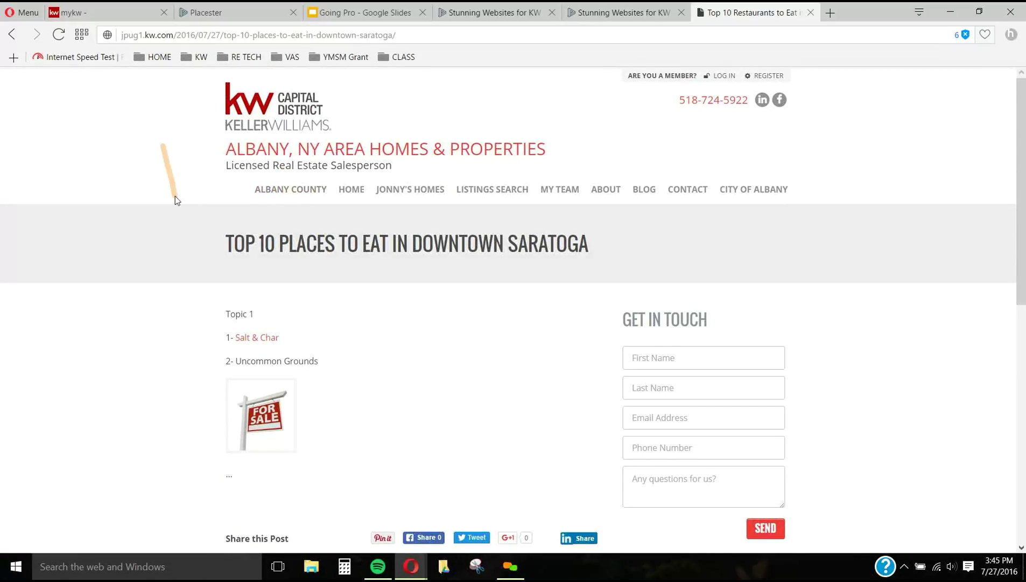
# Step: Return to the Placester blog post list, open the post "5 Tips for Buying a Home" in the editor and review its content
pyautogui.click(238, 16)
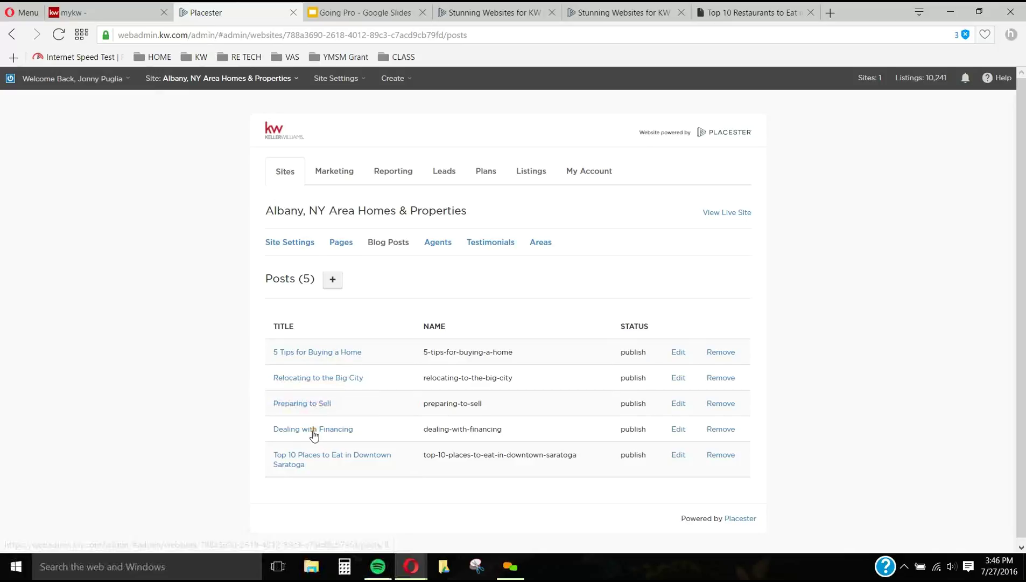
pyautogui.click(290, 352)
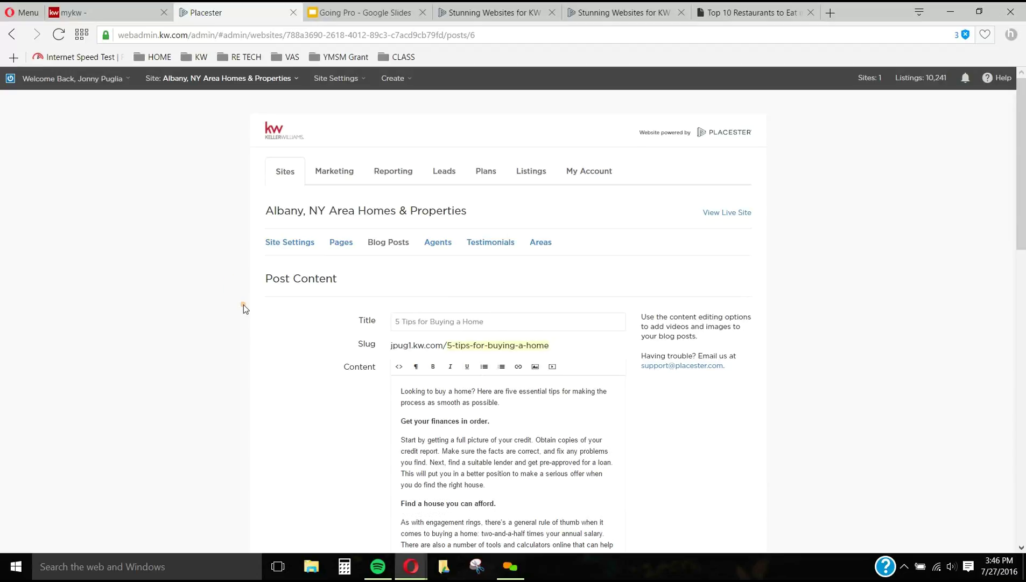
pyautogui.scroll(-1, 499, 272)
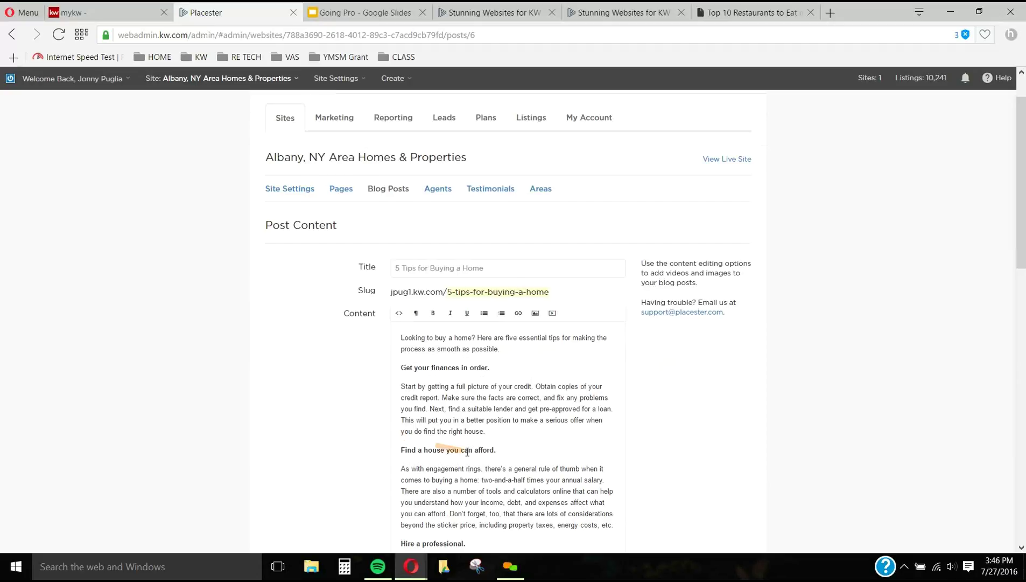
pyautogui.scroll(-1, 467, 451)
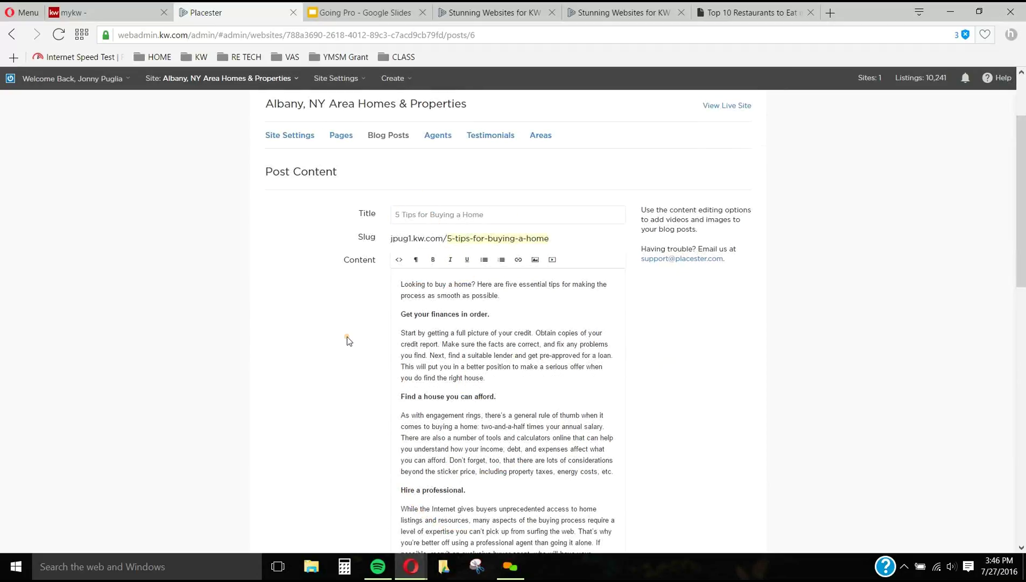
# Step: Review the remaining content, excerpt, featured image and SEO fields of the "5 Tips for Buying a Home" post and save it as published
pyautogui.scroll(-8, 344, 339)
pyautogui.scroll(-1, 345, 338)
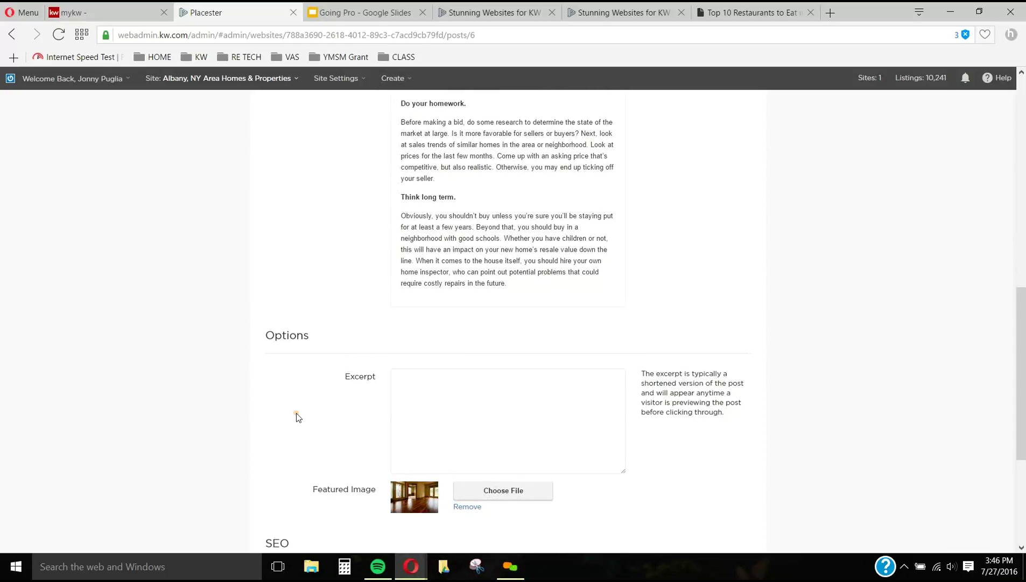
pyautogui.scroll(-2, 293, 416)
pyautogui.scroll(3, 299, 406)
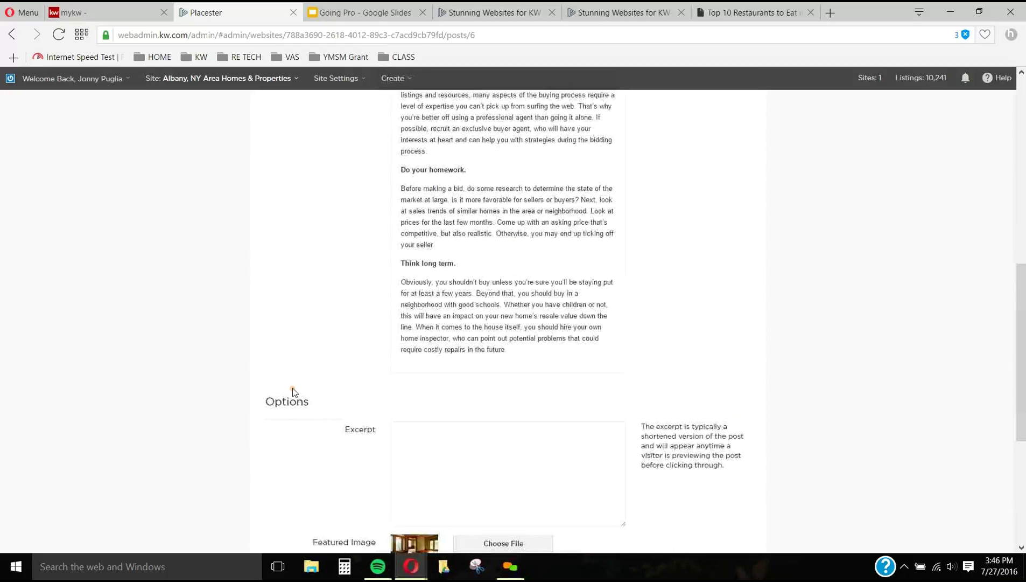
pyautogui.scroll(8, 280, 414)
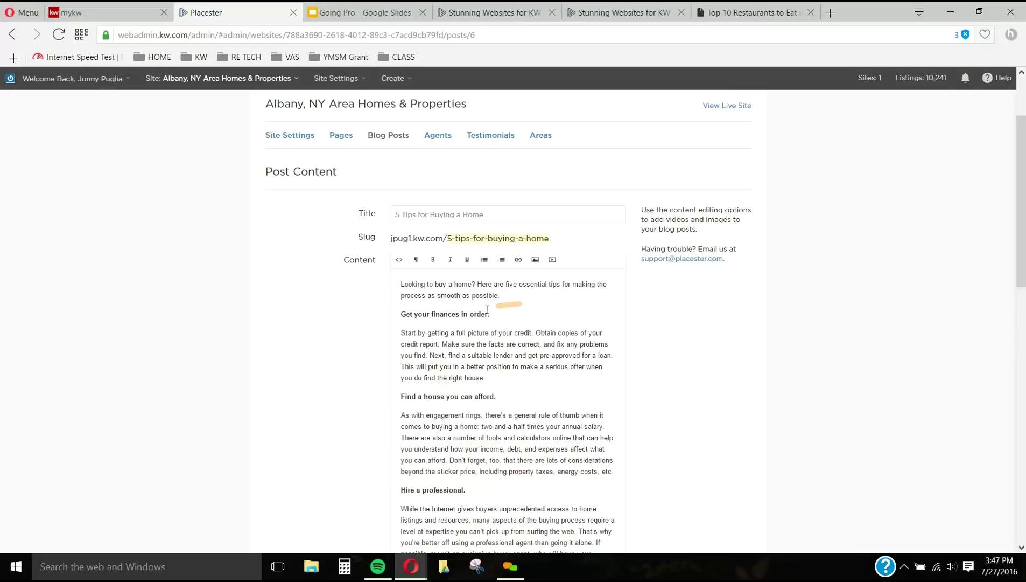
pyautogui.click(499, 380)
pyautogui.scroll(-9, 512, 272)
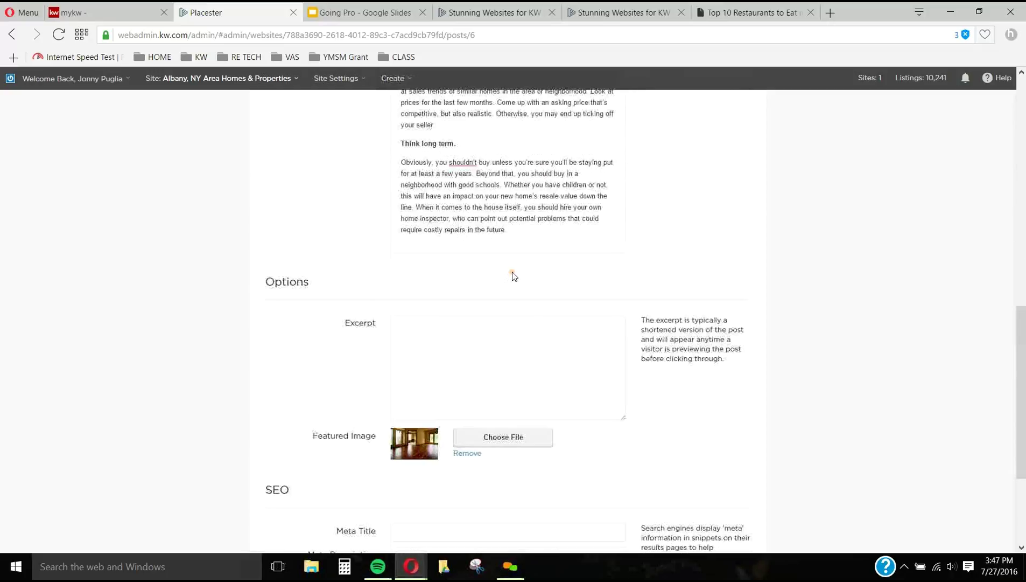
pyautogui.scroll(-3, 512, 275)
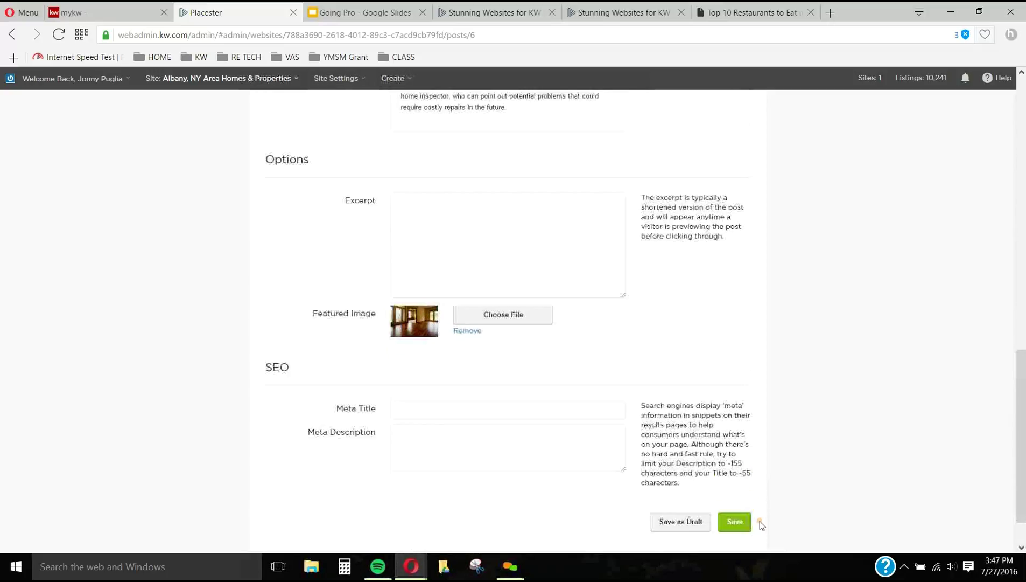
pyautogui.click(743, 521)
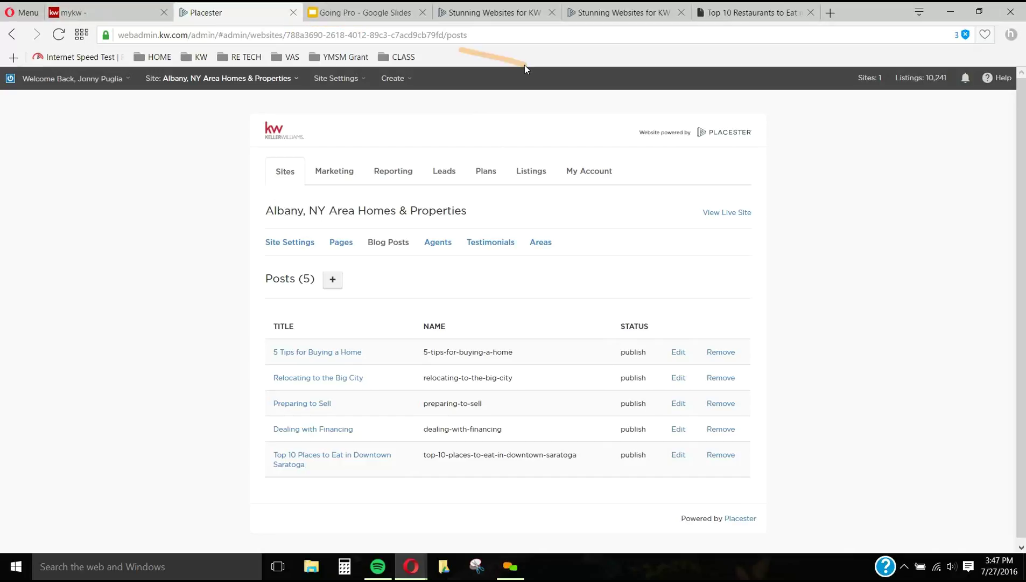
# Step: Switch to the live jpug1.kw.com site, glance at its About page, and look over the posts listed on the Blog page
pyautogui.click(714, 15)
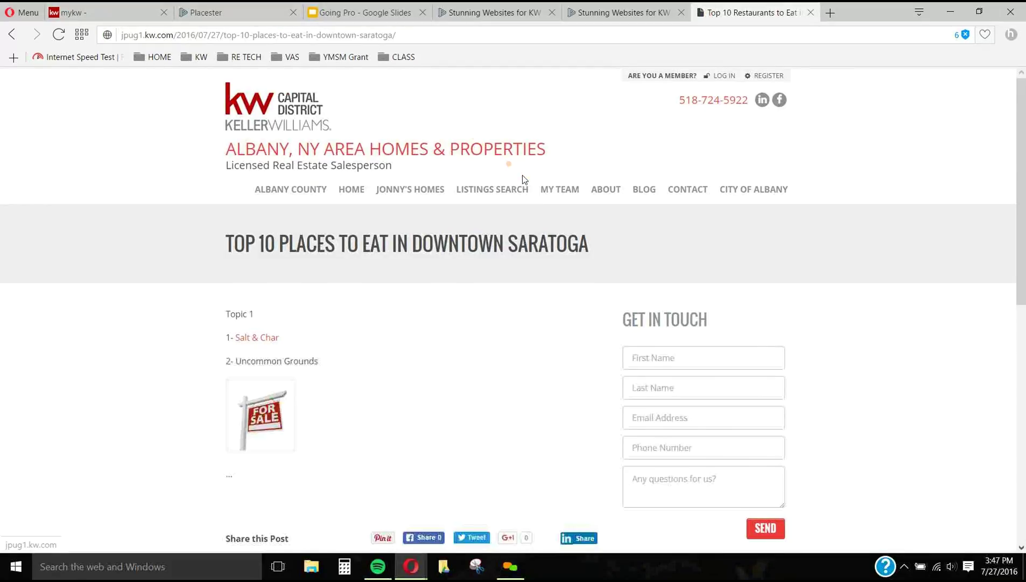
pyautogui.click(605, 194)
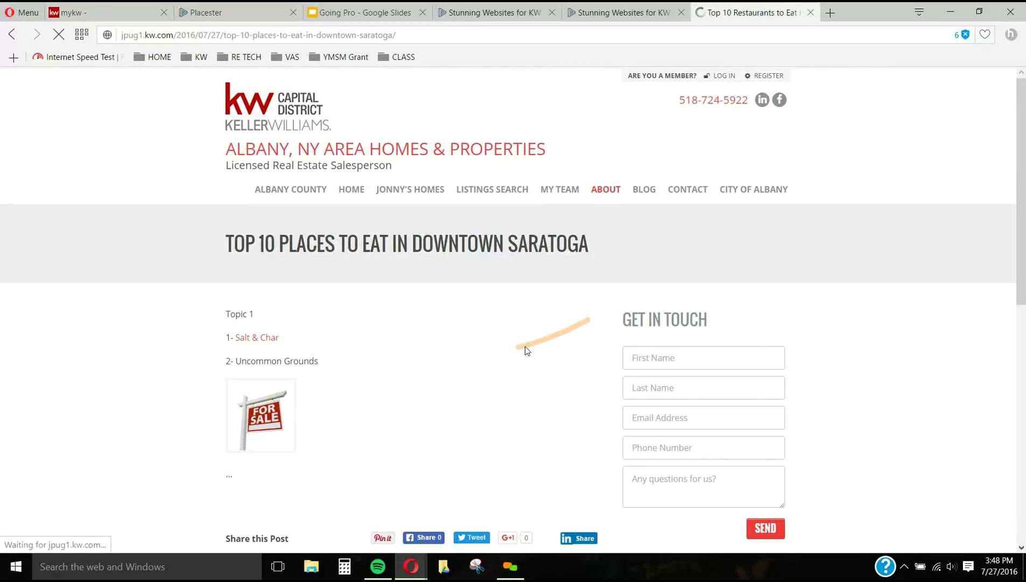
pyautogui.scroll(-2, 455, 373)
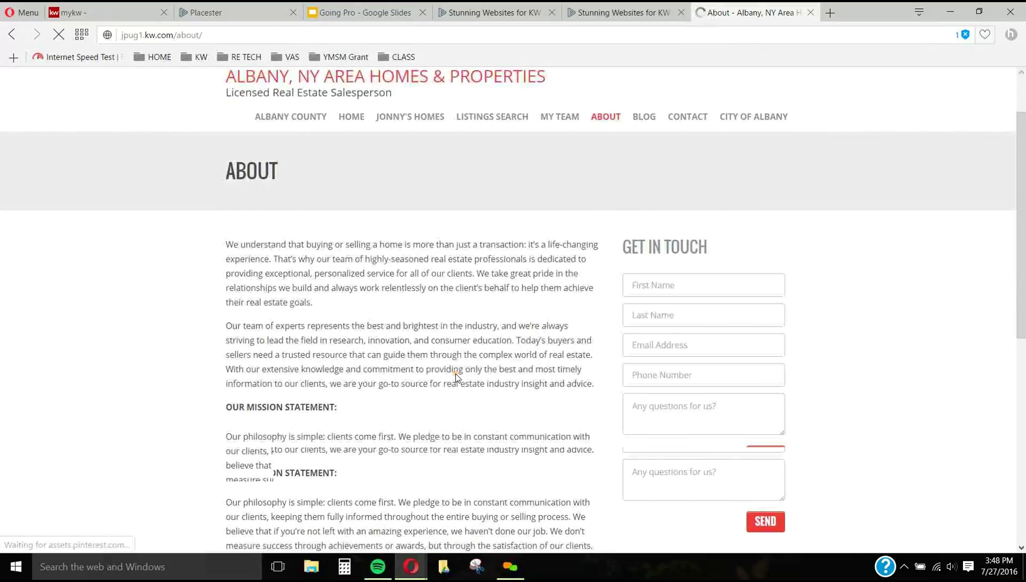
pyautogui.click(644, 83)
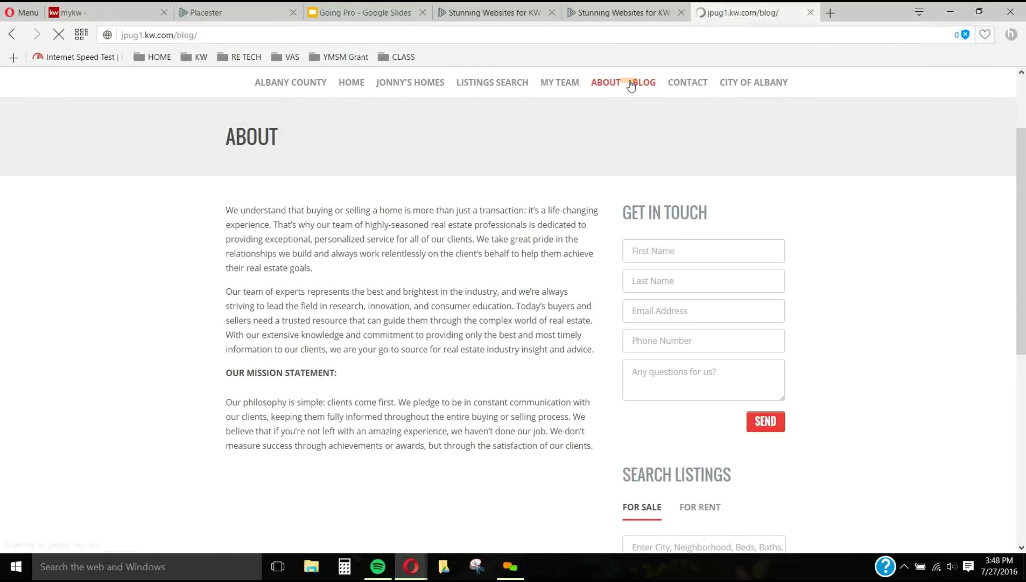
pyautogui.scroll(-2, 414, 330)
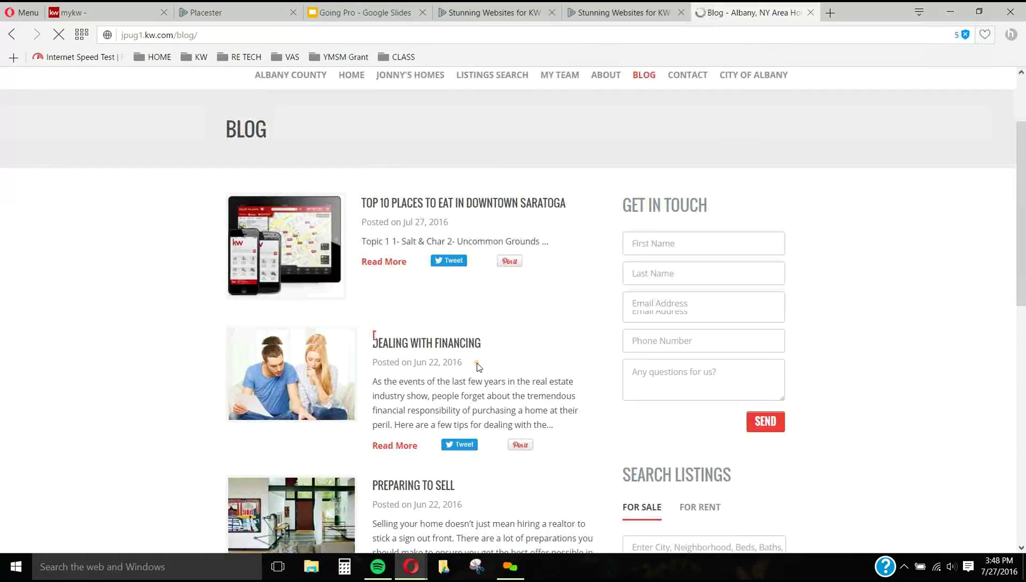
pyautogui.scroll(-3, 476, 362)
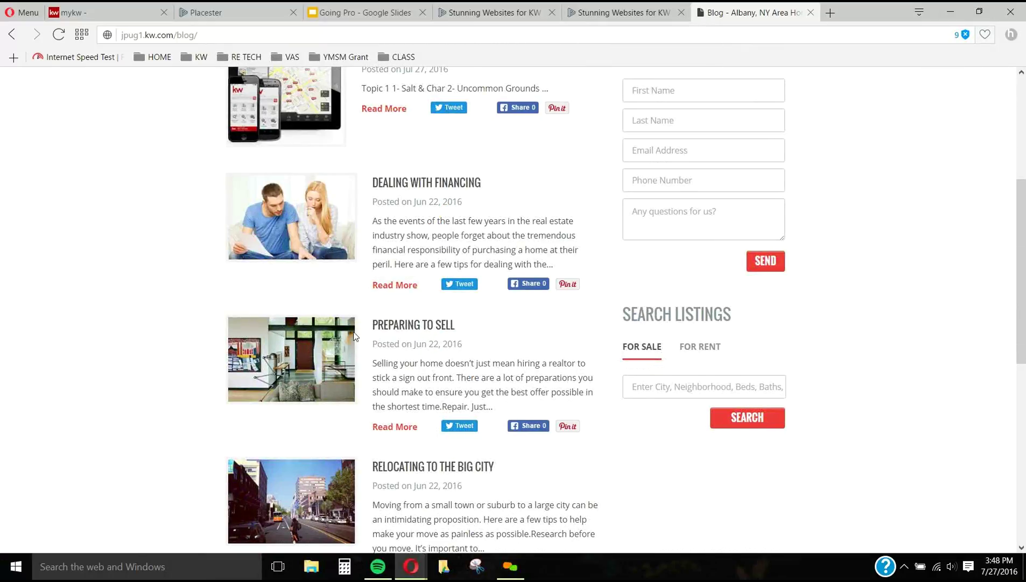
pyautogui.scroll(1, 382, 338)
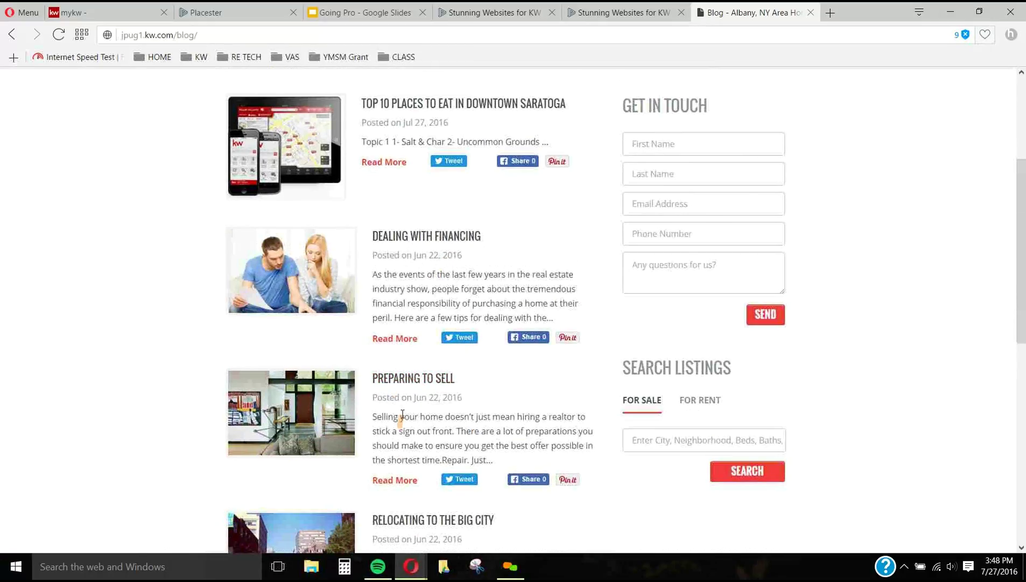
# Step: Open the full "Preparing to Sell" post, examine its content, and return to the list of blog posts
pyautogui.click(402, 384)
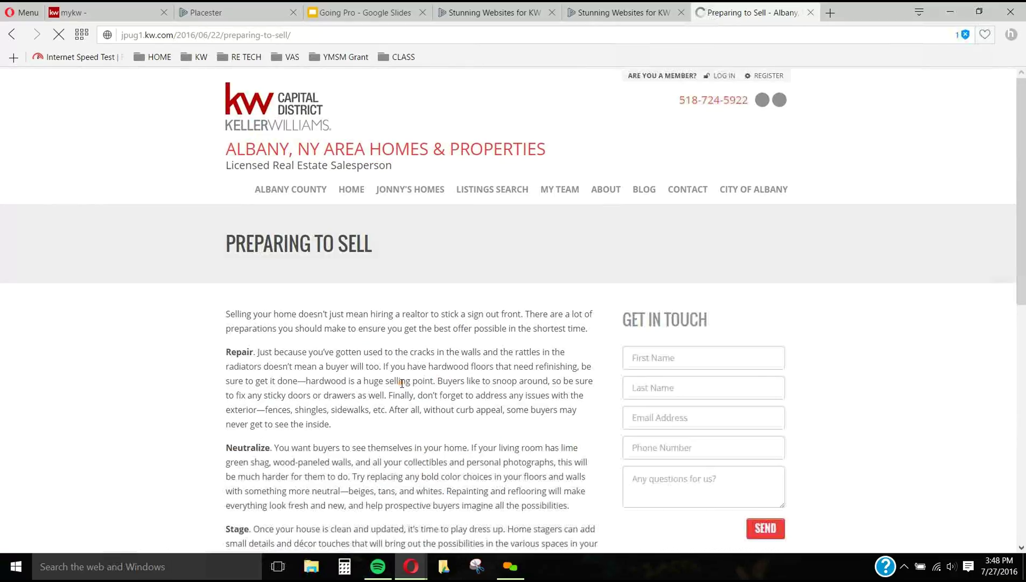
pyautogui.scroll(-7, 167, 377)
pyautogui.scroll(5, 158, 314)
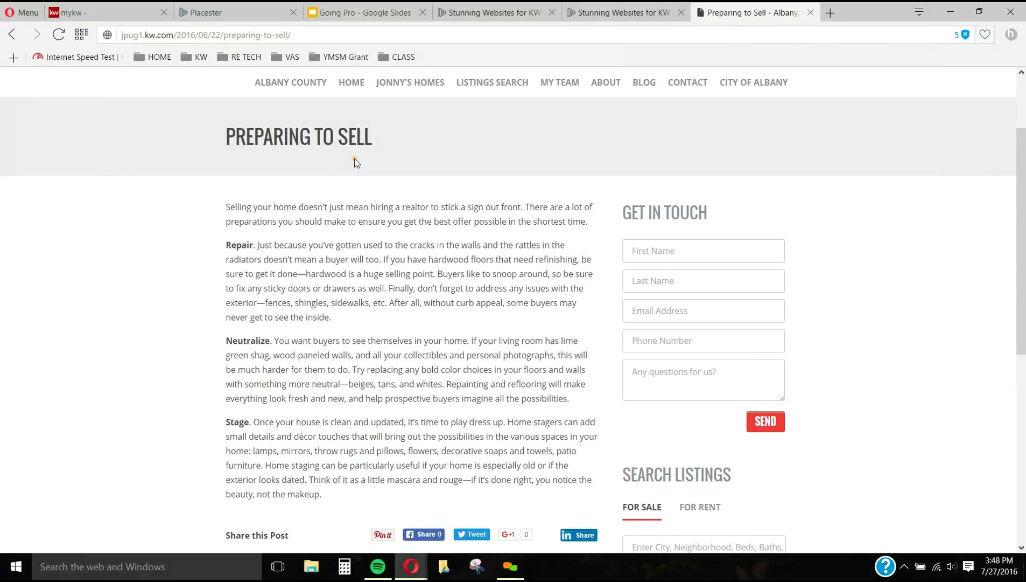
pyautogui.click(10, 35)
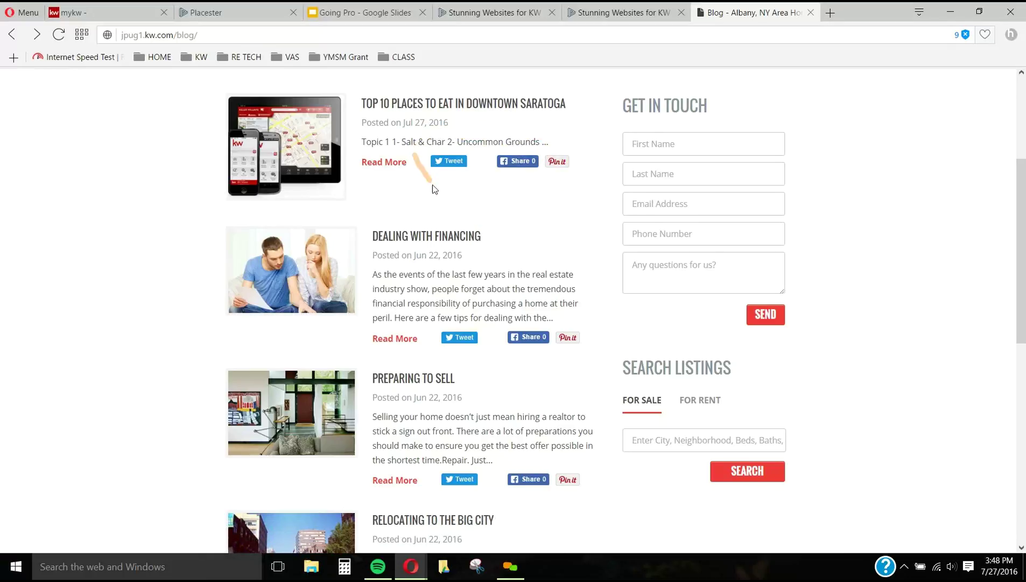
# Step: From the "Top 10 Places to Eat in Downtown Saratoga" post, draft a Facebook share with the comment "WOW, you have to read this" and discard it
pyautogui.click(384, 164)
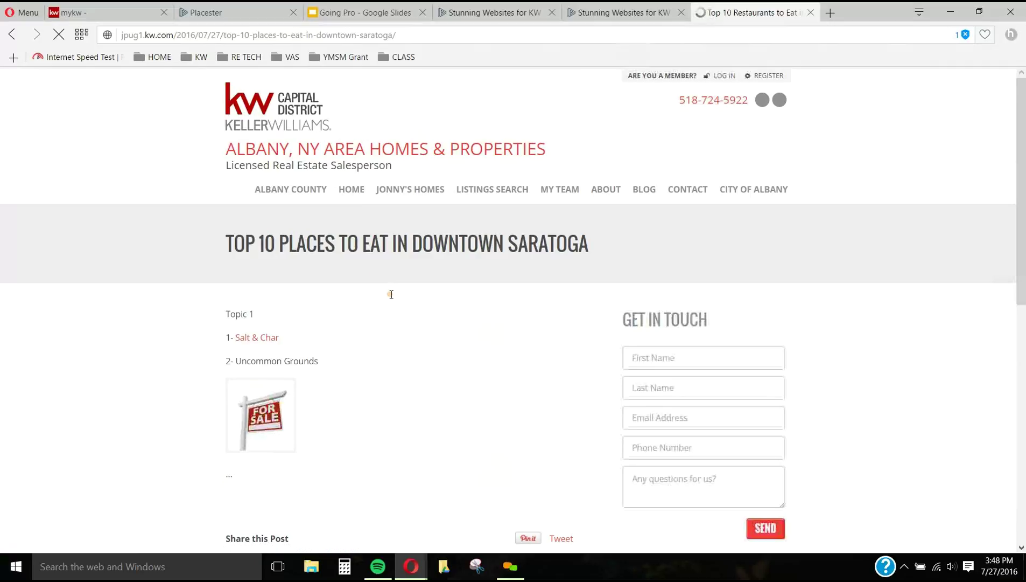
pyautogui.scroll(-3, 398, 304)
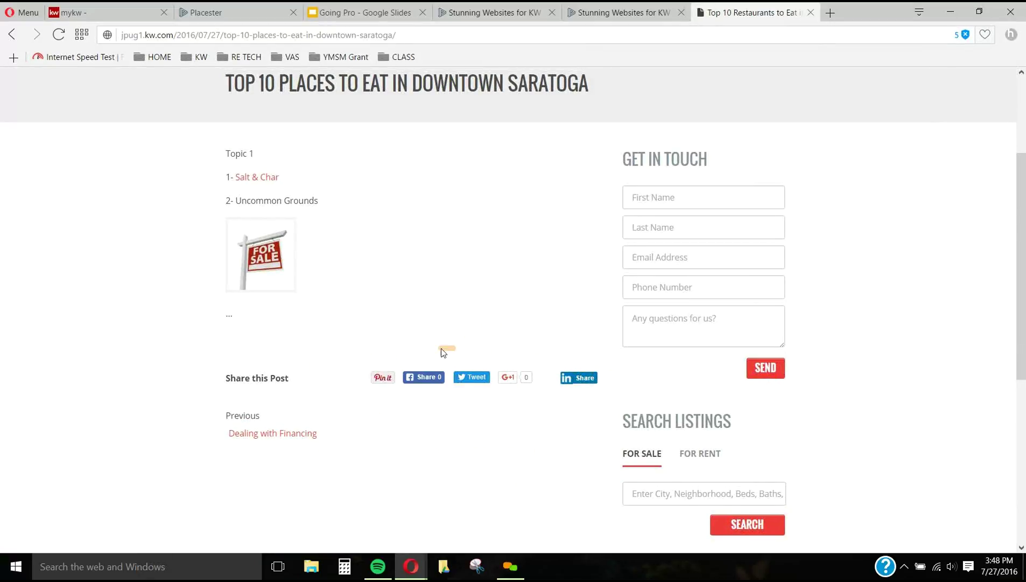
pyautogui.click(434, 379)
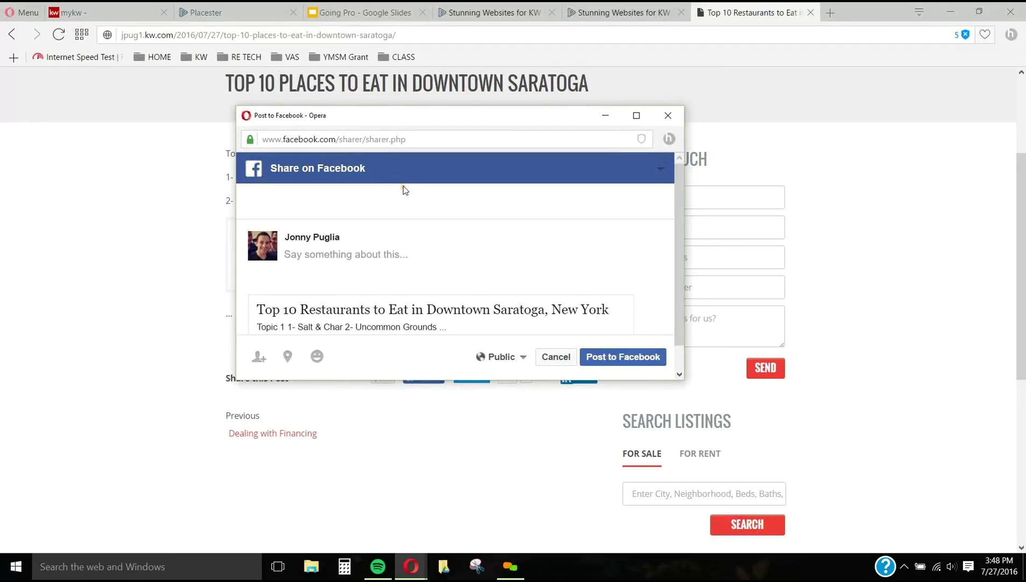
pyautogui.click(399, 246)
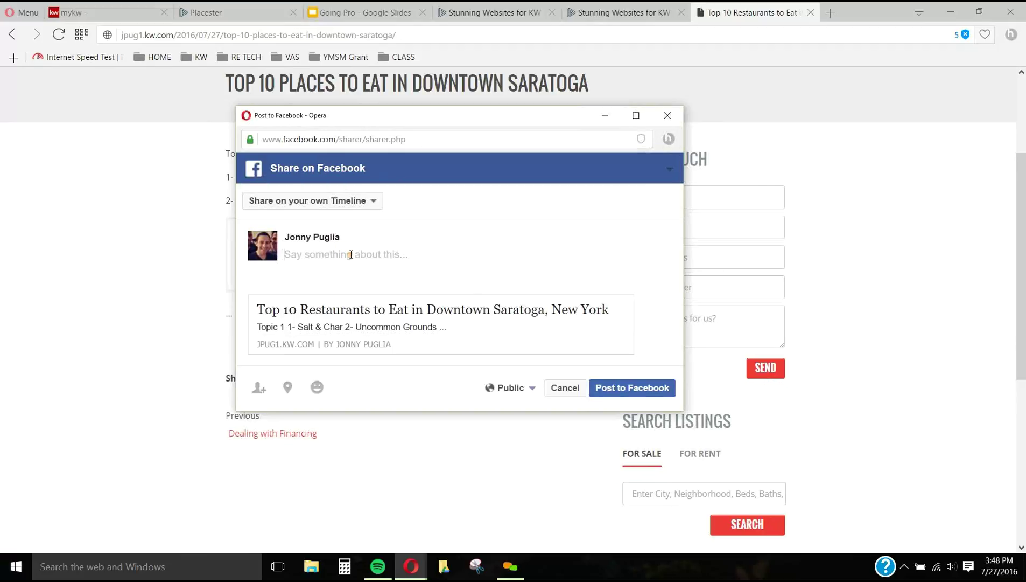
pyautogui.write('WOW, you have to read this')
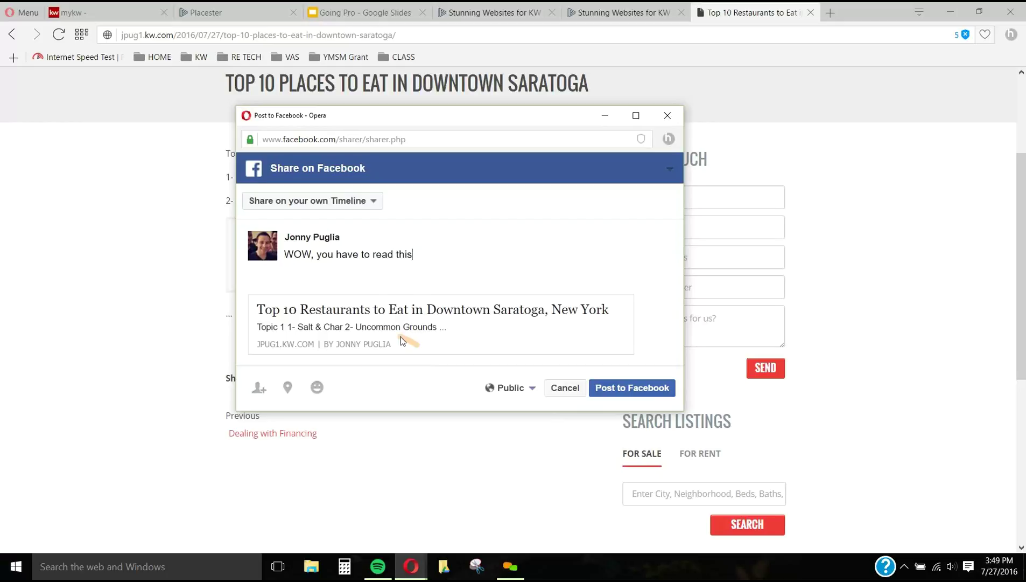
pyautogui.click(566, 398)
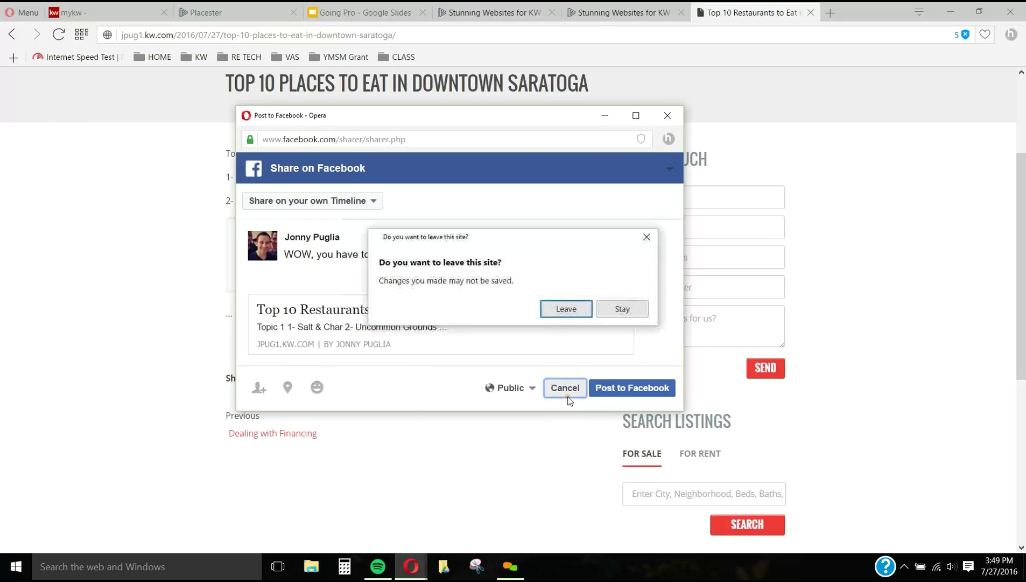
pyautogui.click(576, 307)
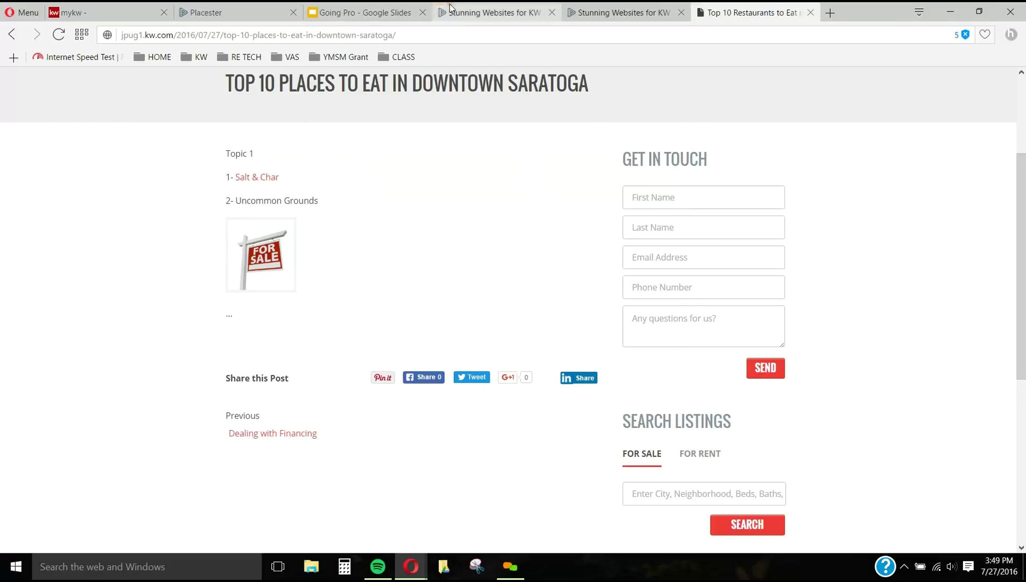
# Step: Switch to the "Going Pro" presentation in Google Slides and start the full-screen slideshow from the Agenda Items slide
pyautogui.click(352, 12)
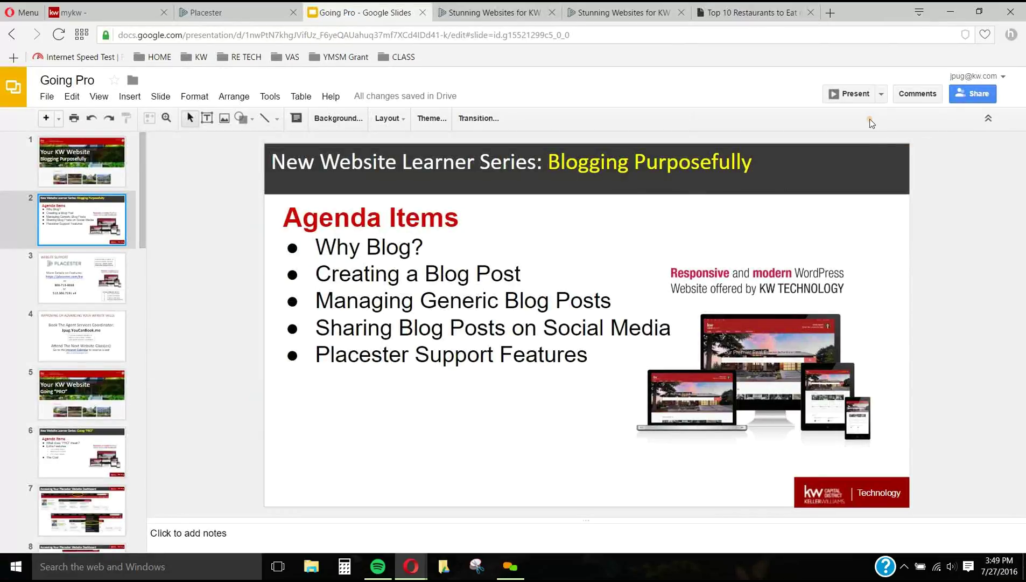
pyautogui.click(853, 97)
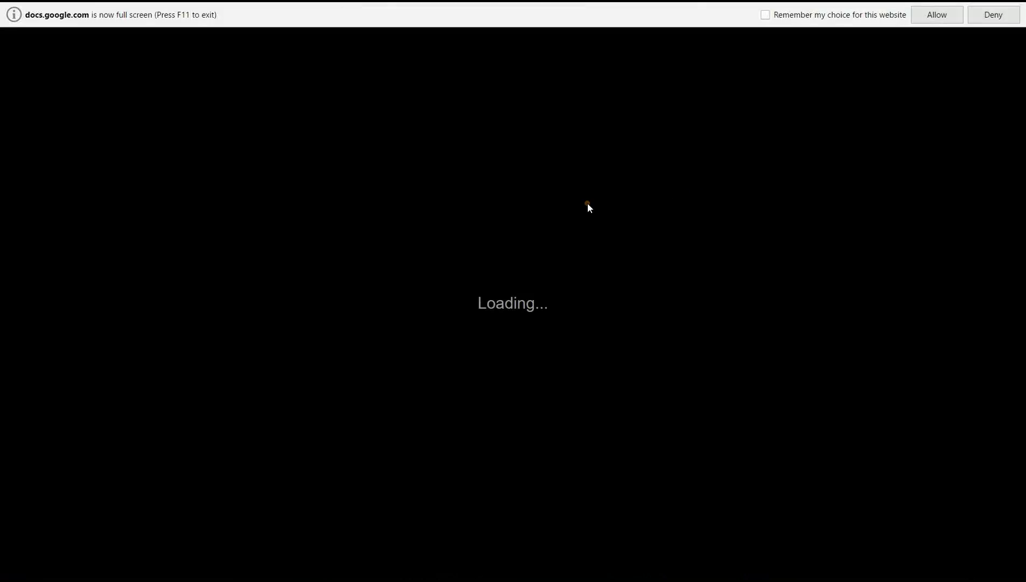